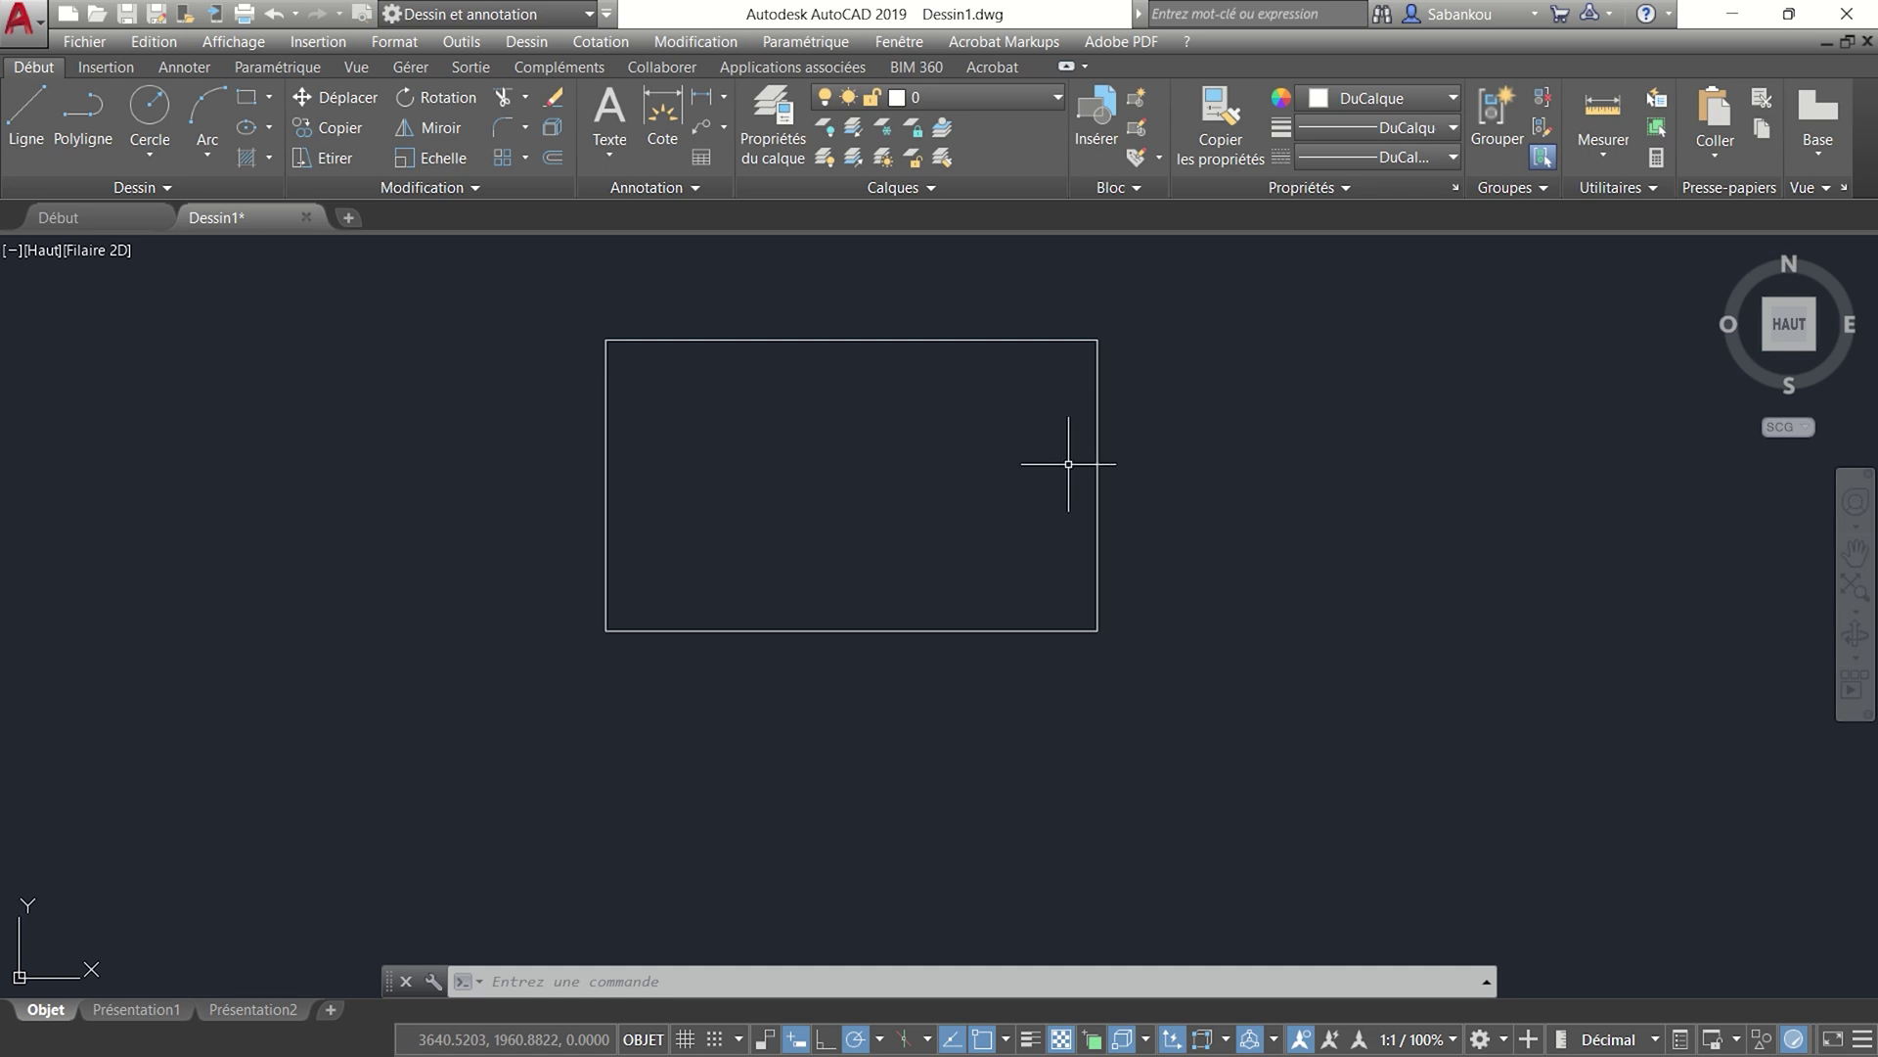
{"action": "left_click", "coordinate": [1098, 453]}
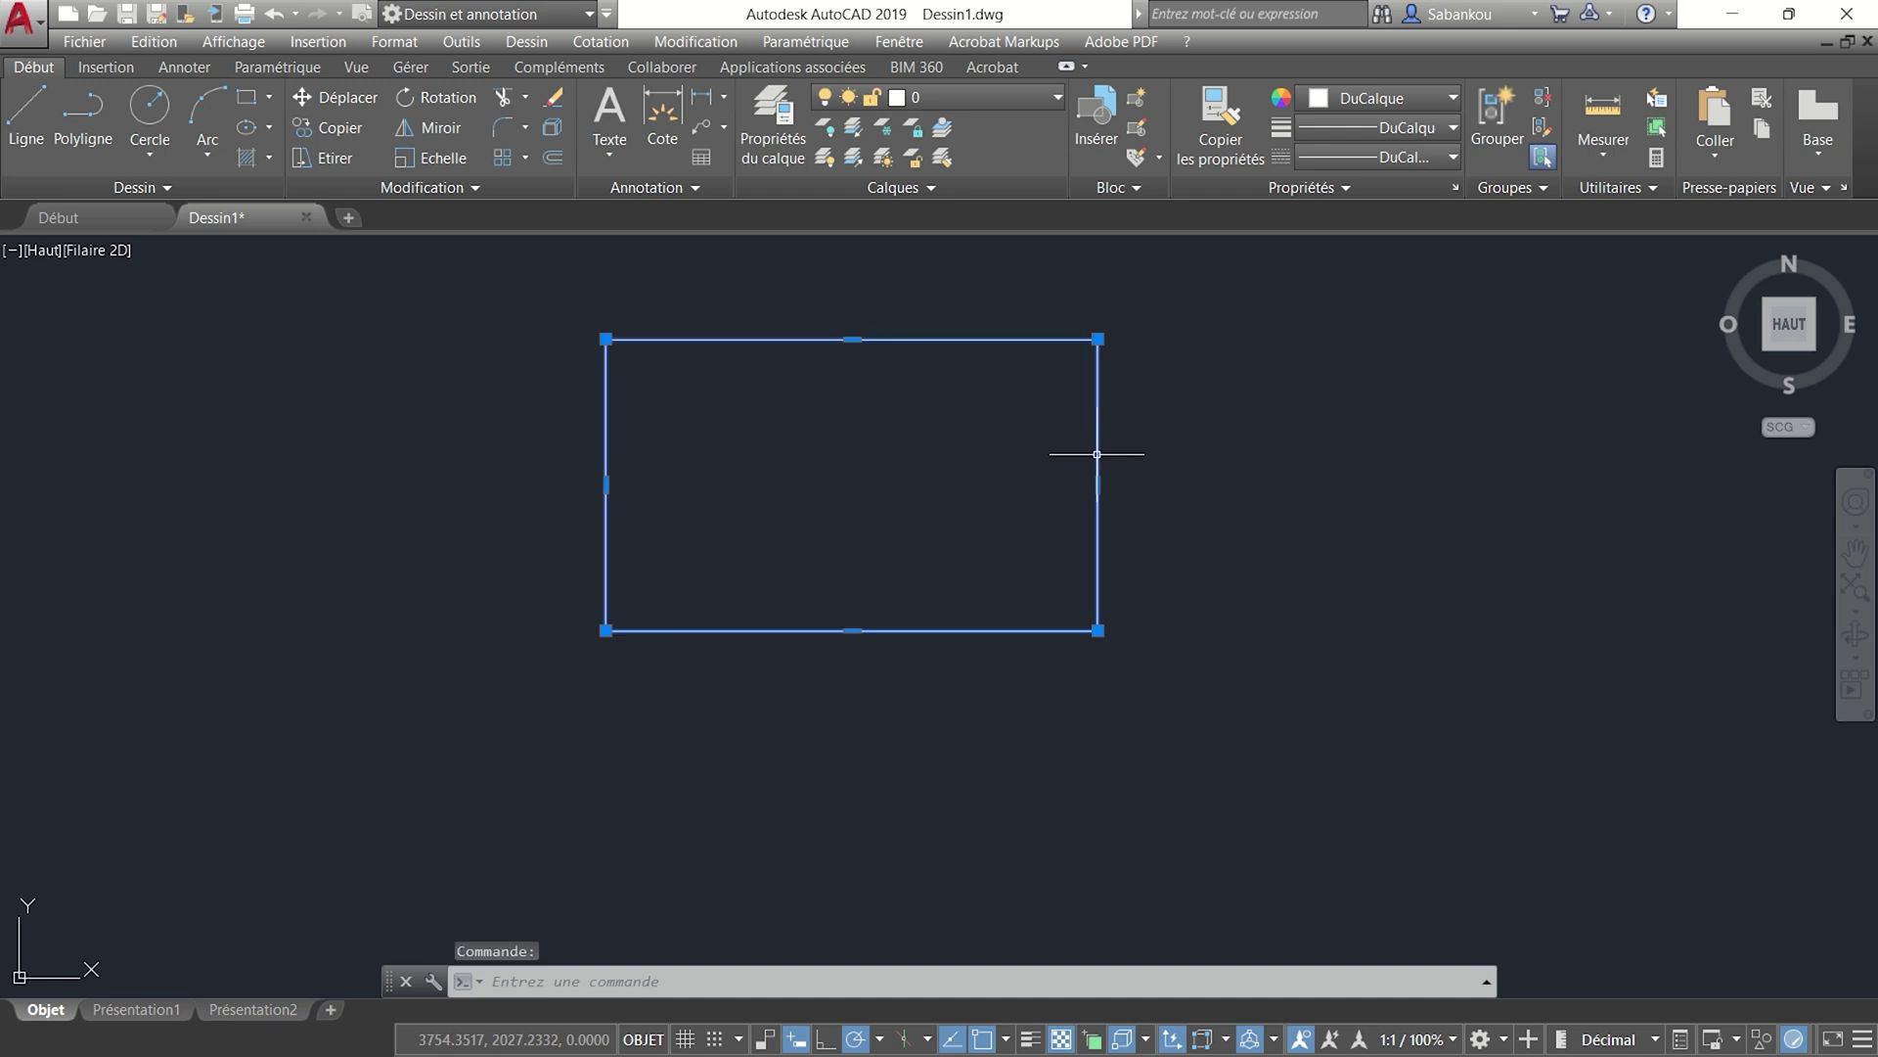
{"action": "key", "text": "Delete"}
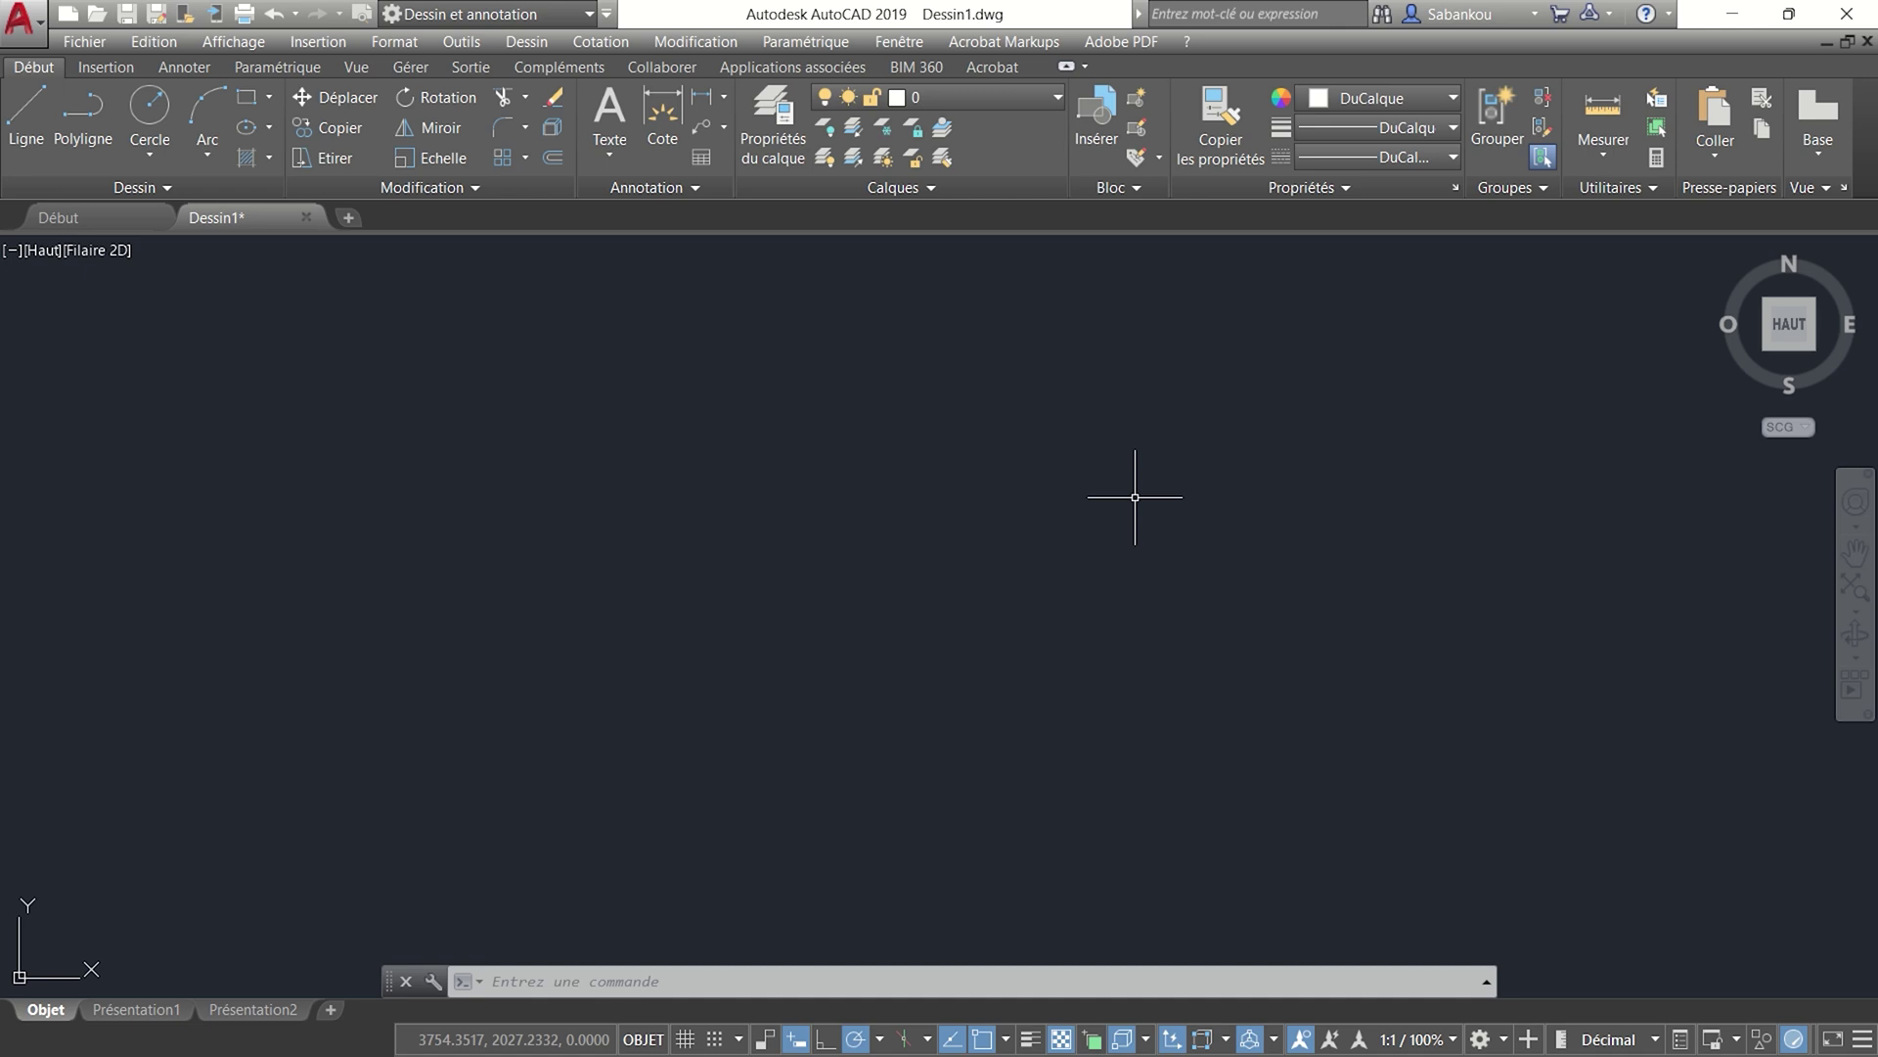
{"action": "right_click", "coordinate": [919, 479]}
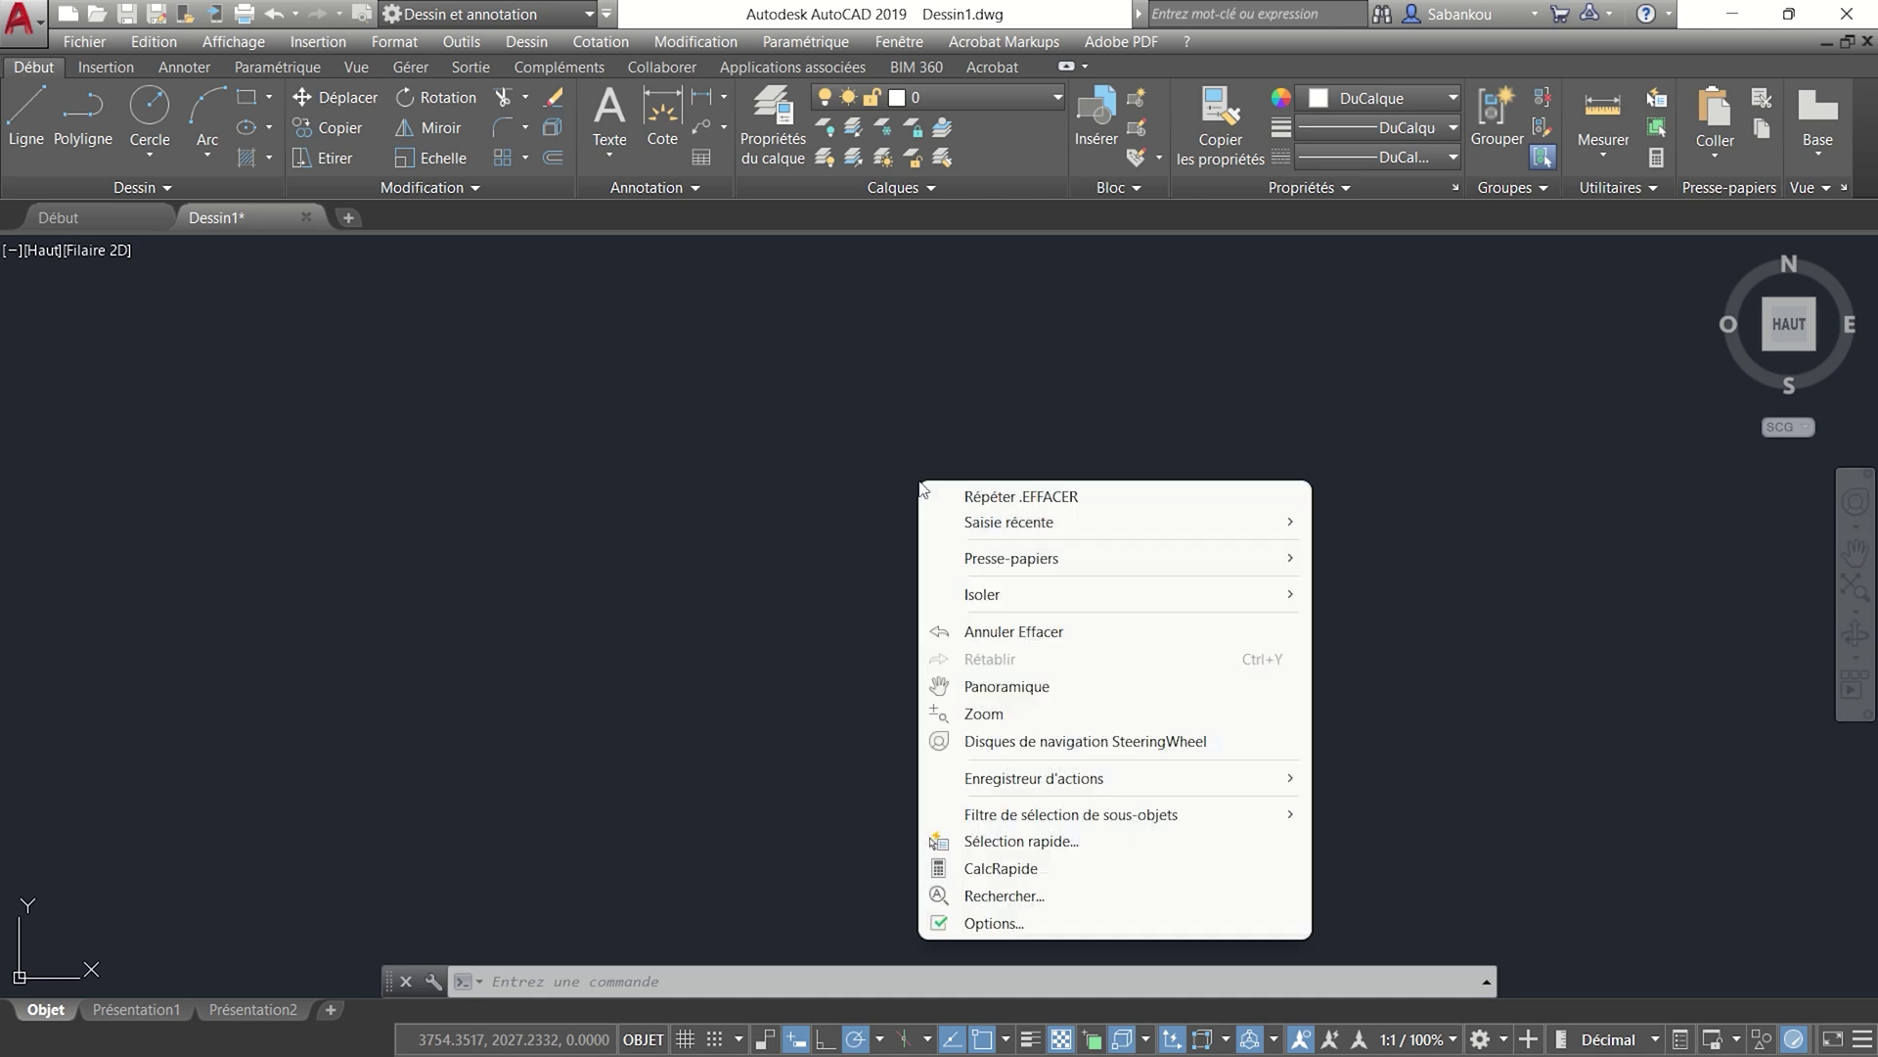
{"action": "left_click", "coordinate": [1102, 634]}
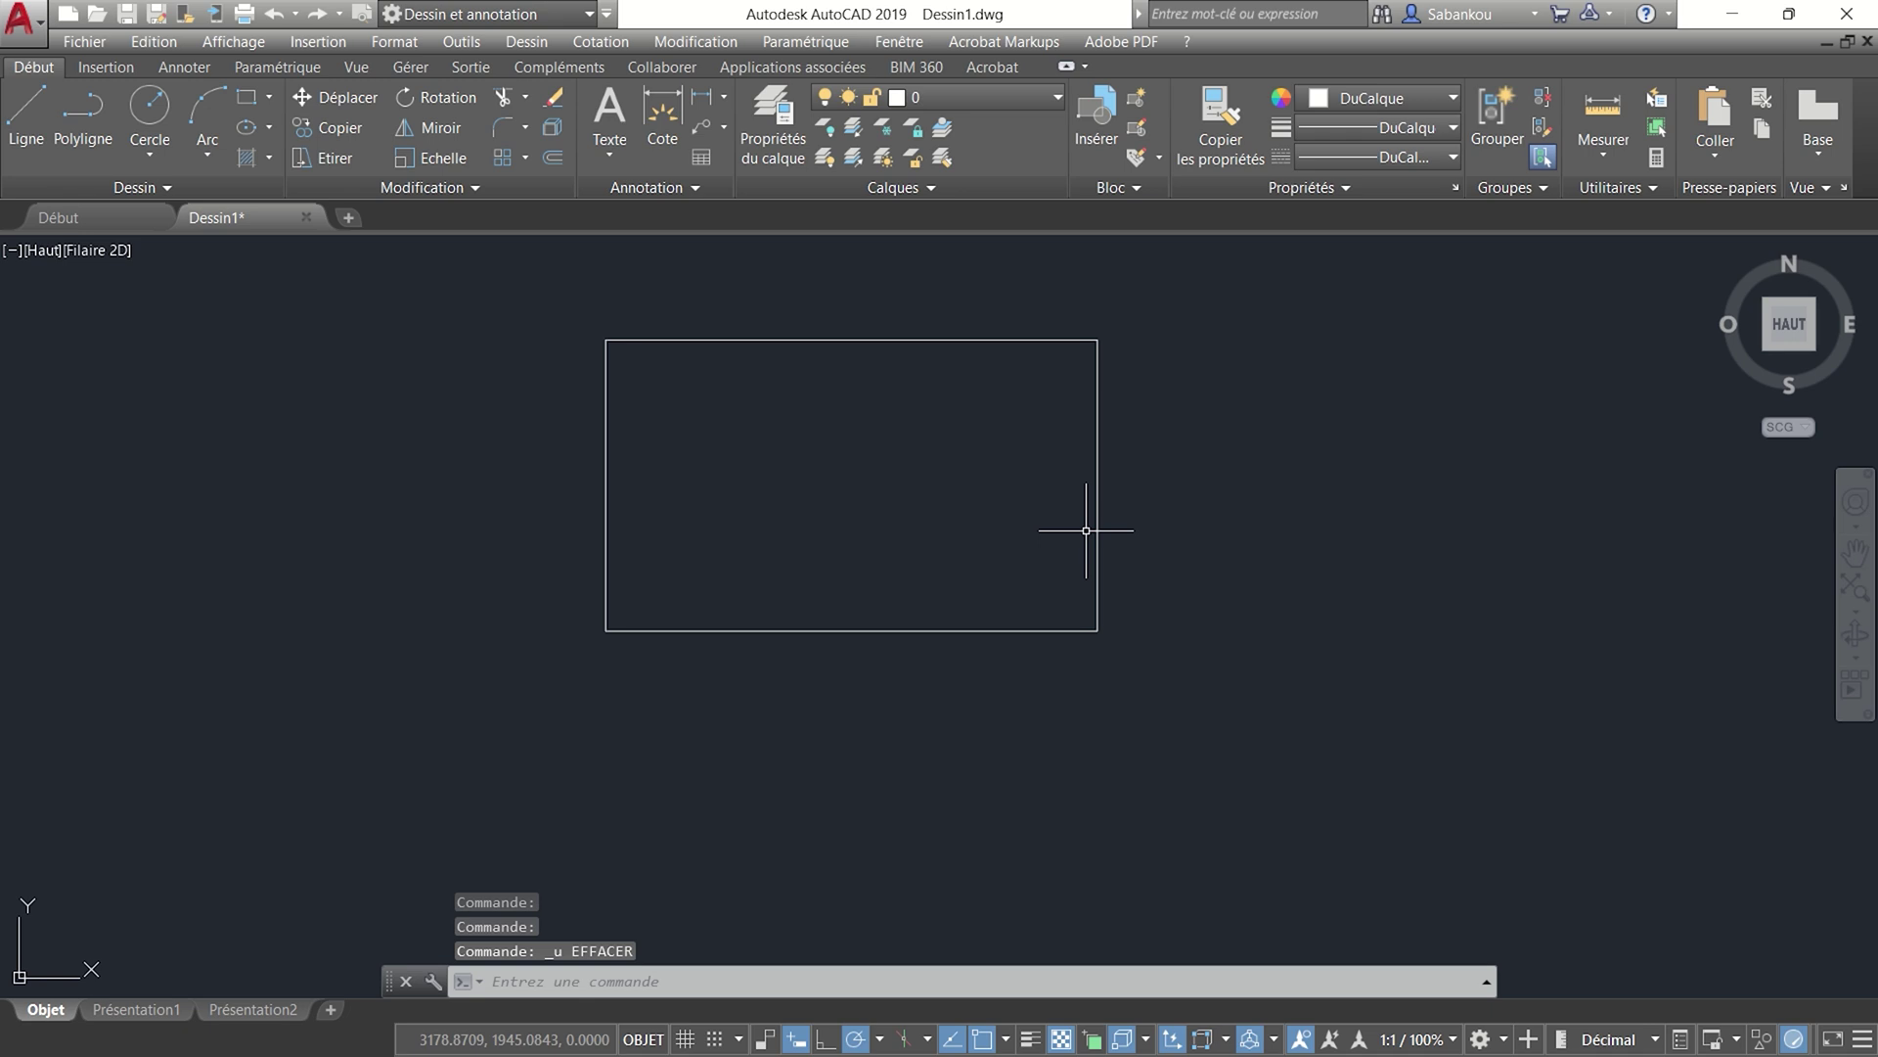
- Redo, then draw a circle on the body's lower-left corner and delete it
{"action": "key", "text": "ctrl+y"}
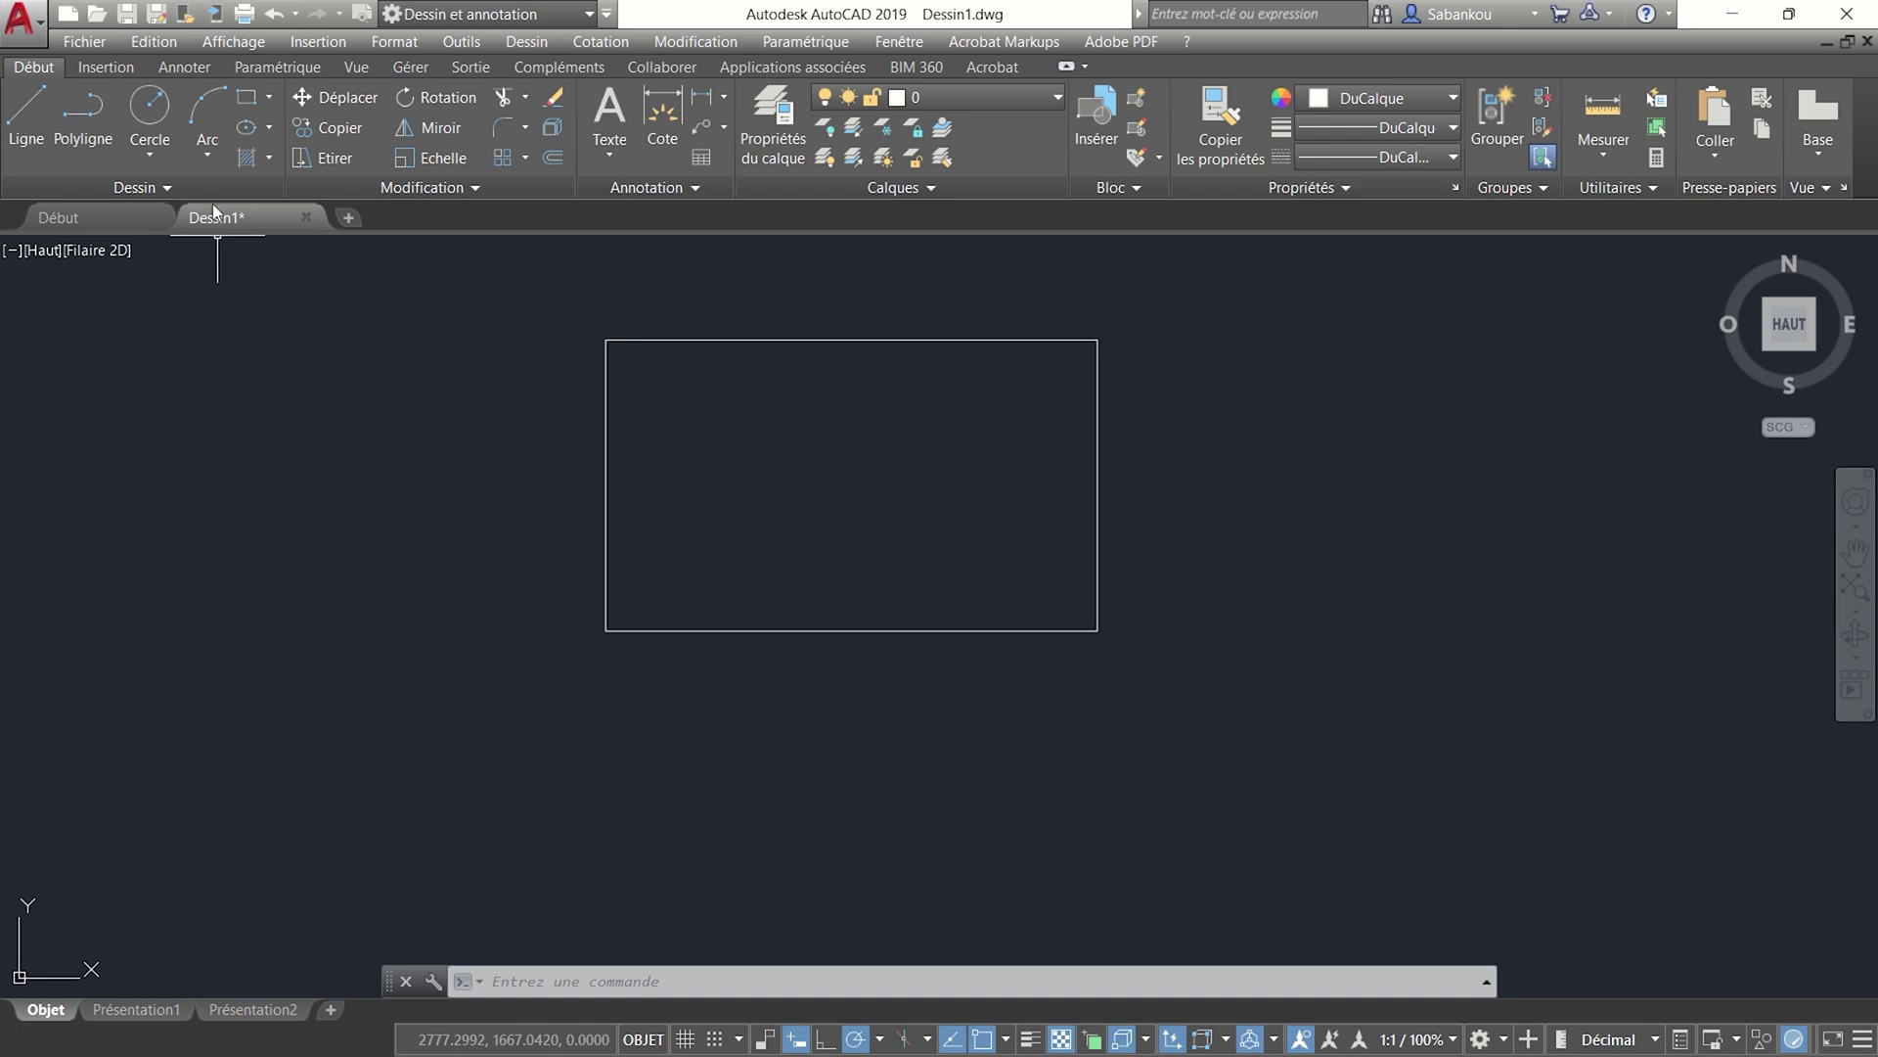
{"action": "left_click", "coordinate": [179, 137]}
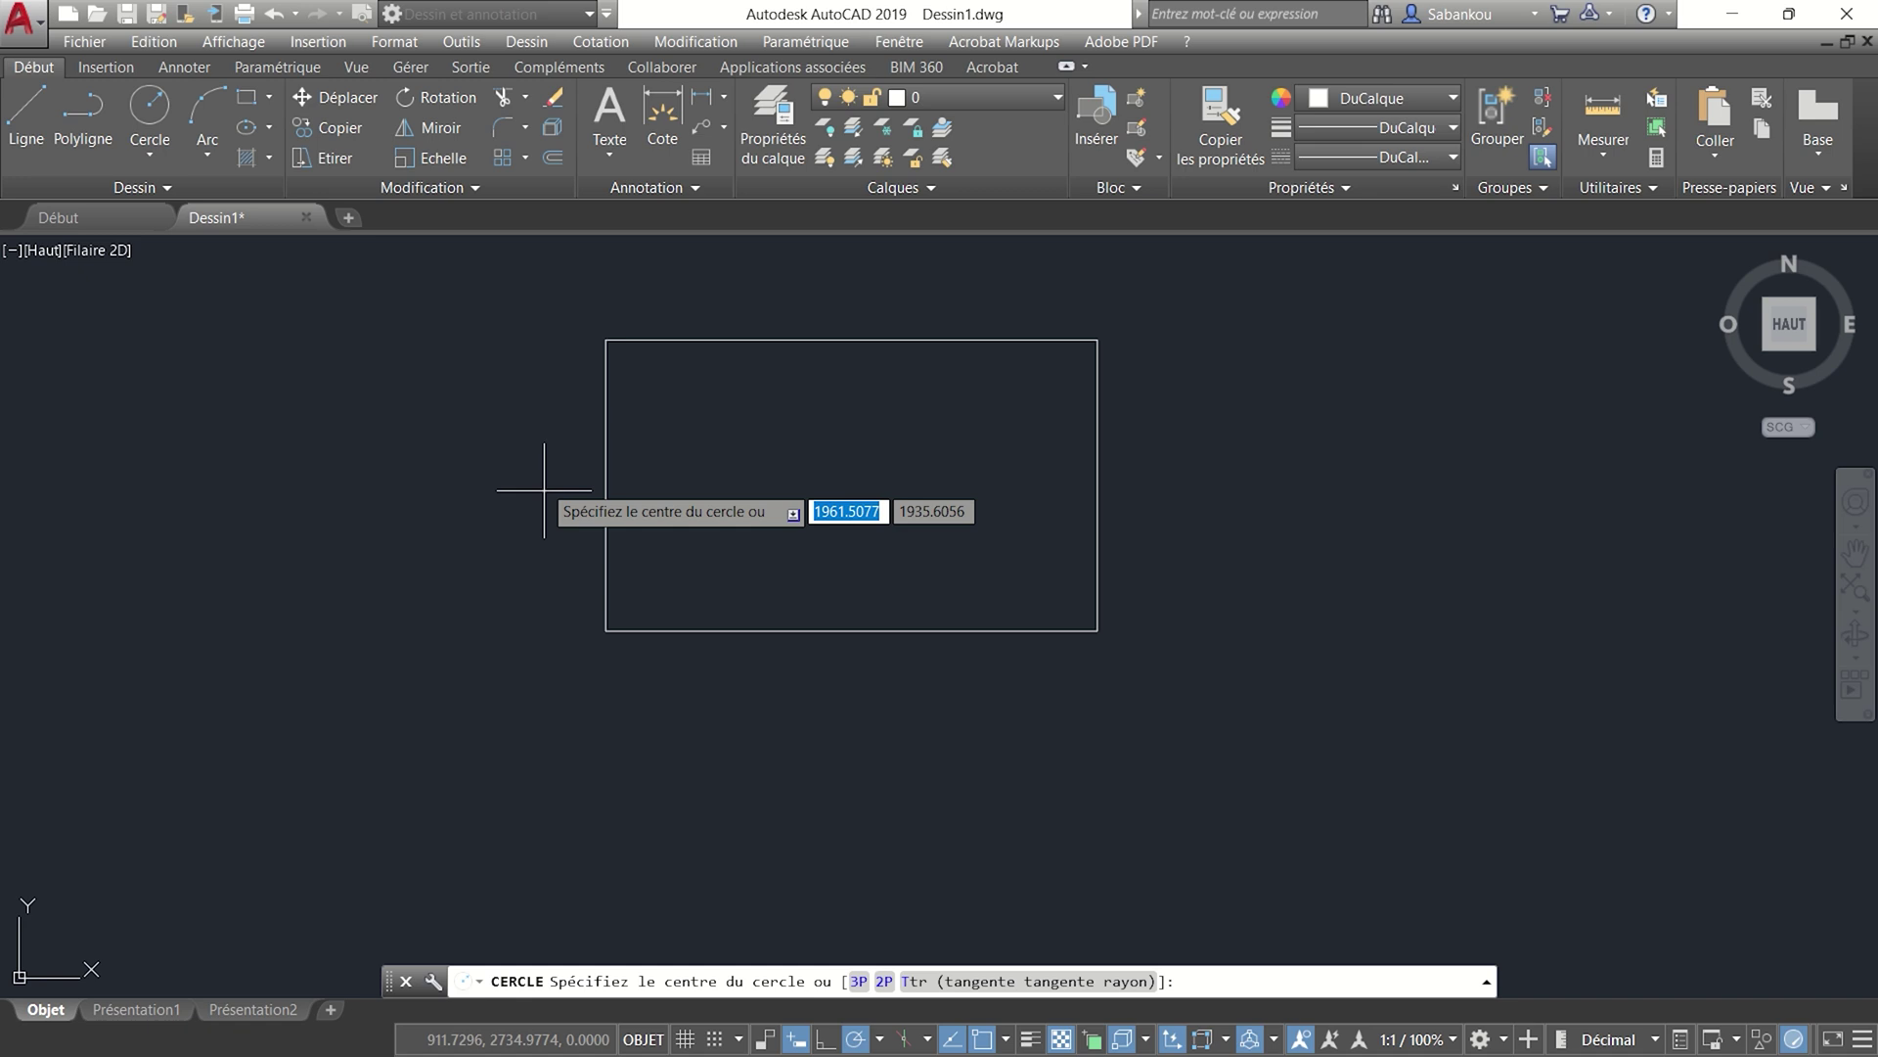
{"action": "left_click", "coordinate": [614, 626]}
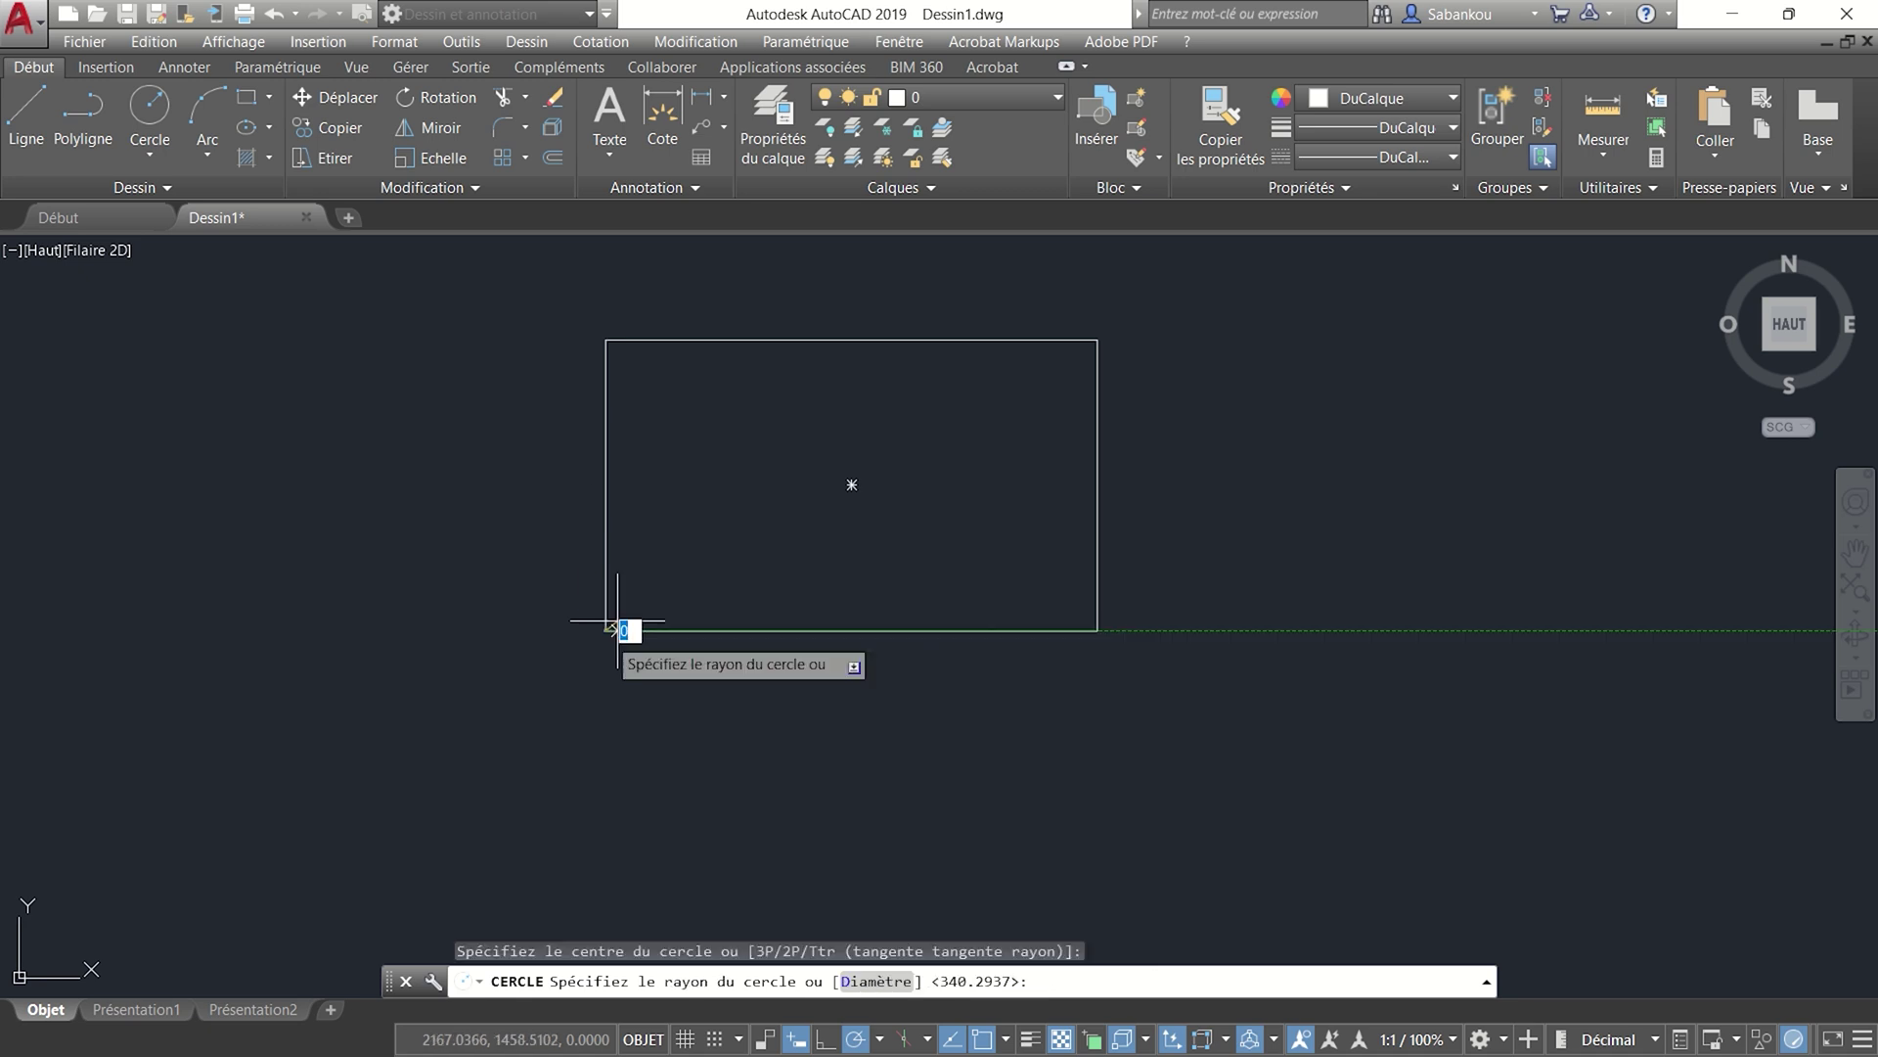
{"action": "left_click", "coordinate": [705, 591]}
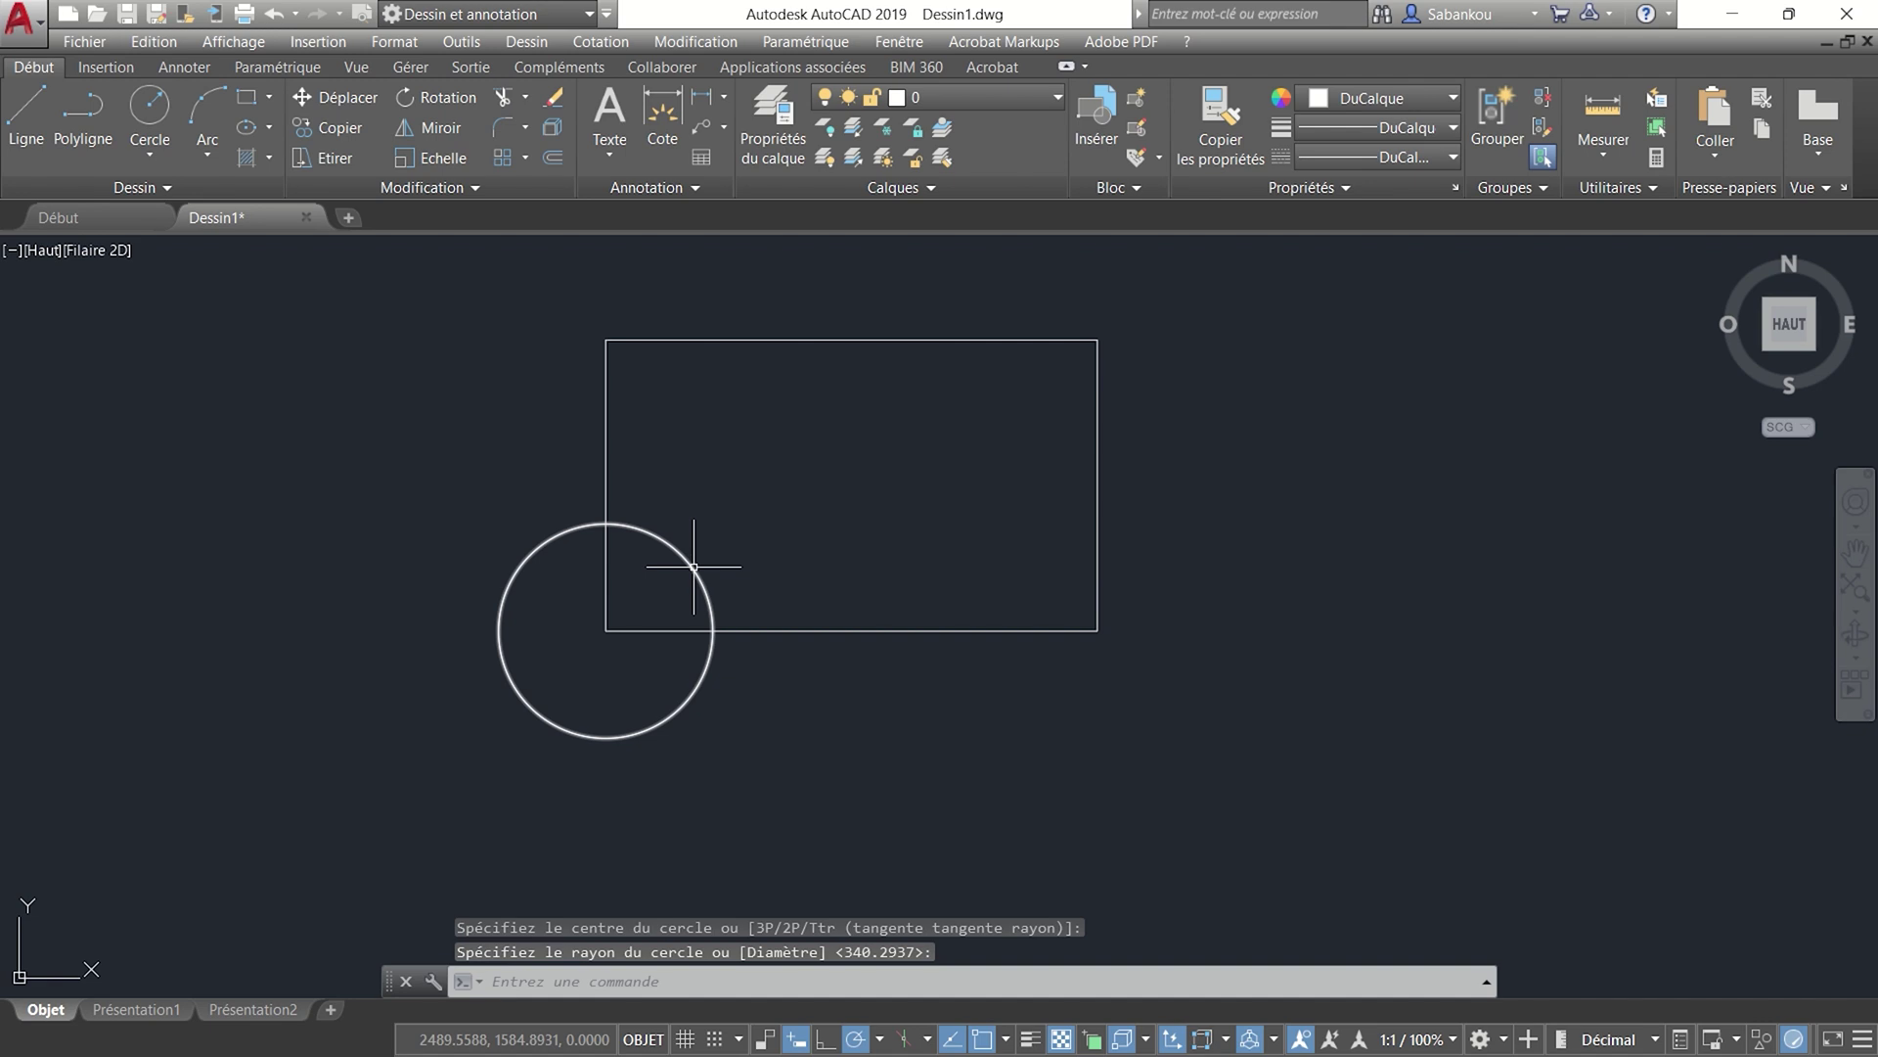
{"action": "left_click", "coordinate": [695, 573]}
{"action": "key", "text": "Delete"}
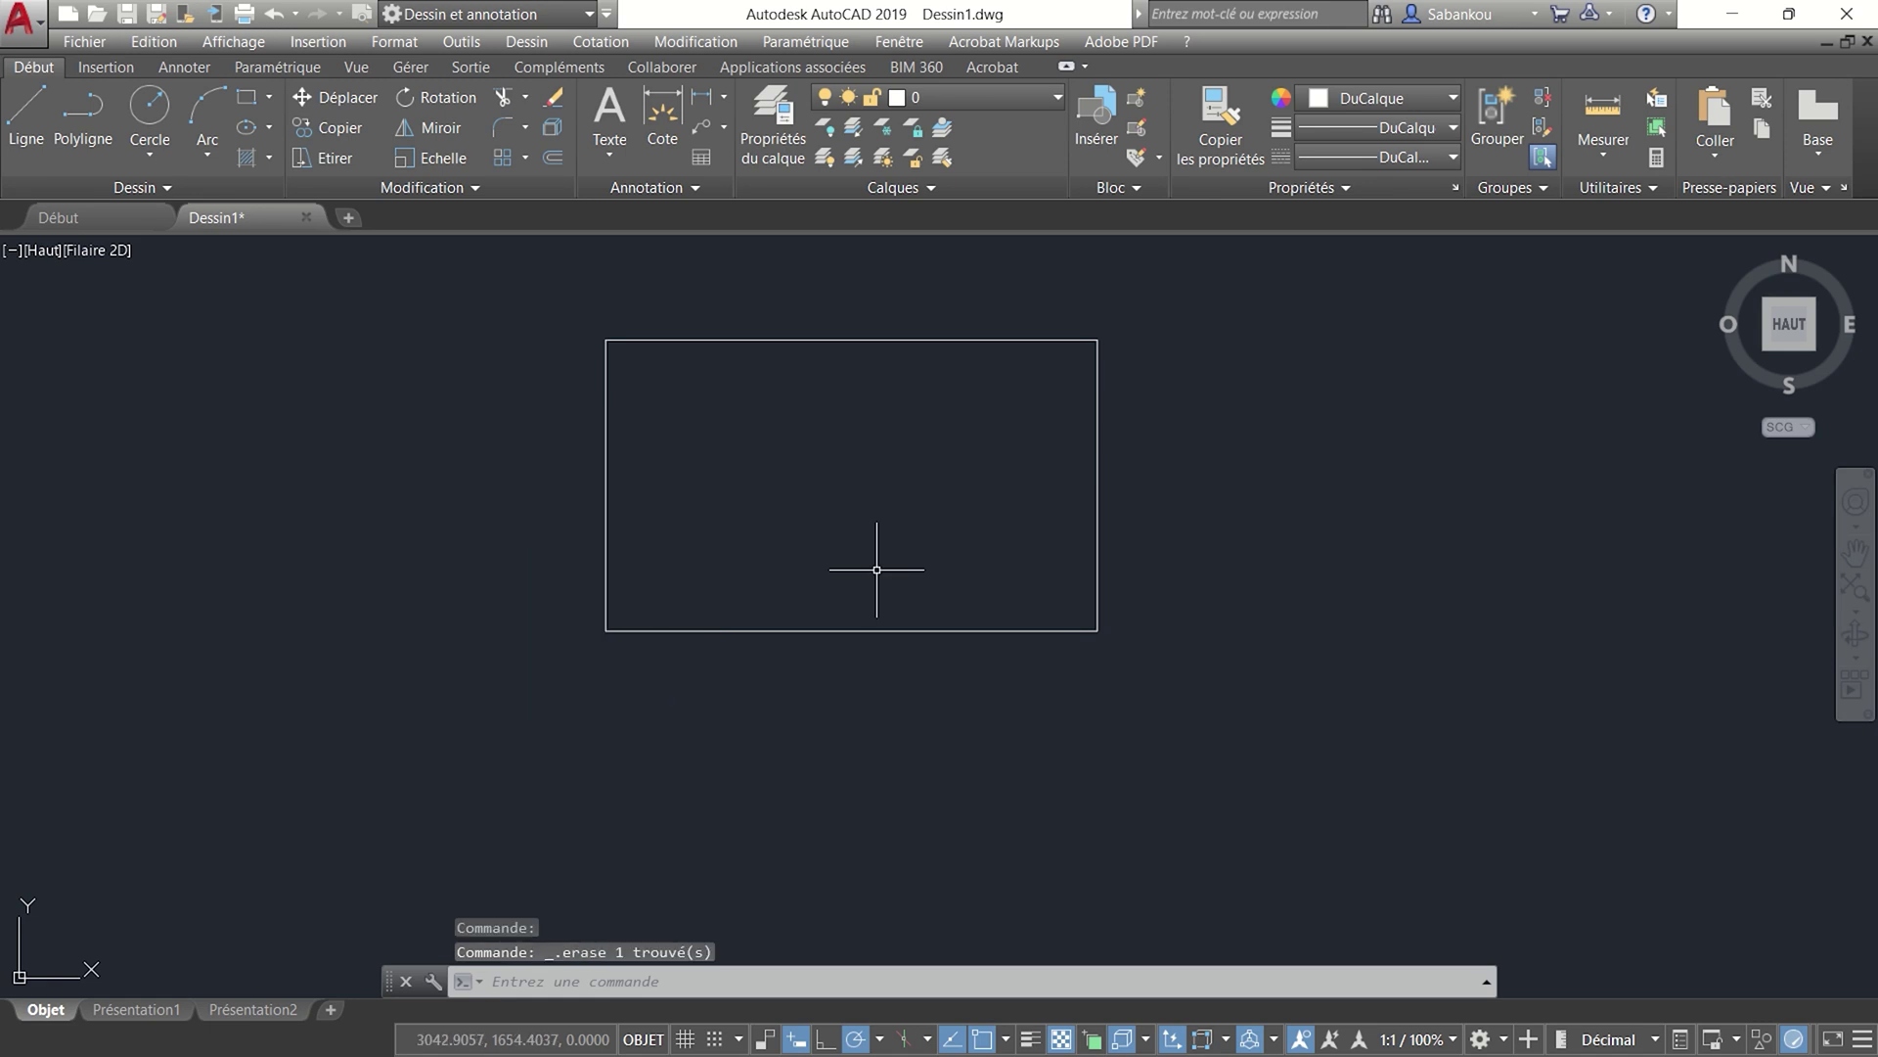
- Draw the wheel circle centred on the body's lower-right corner
{"action": "left_click", "coordinate": [166, 119]}
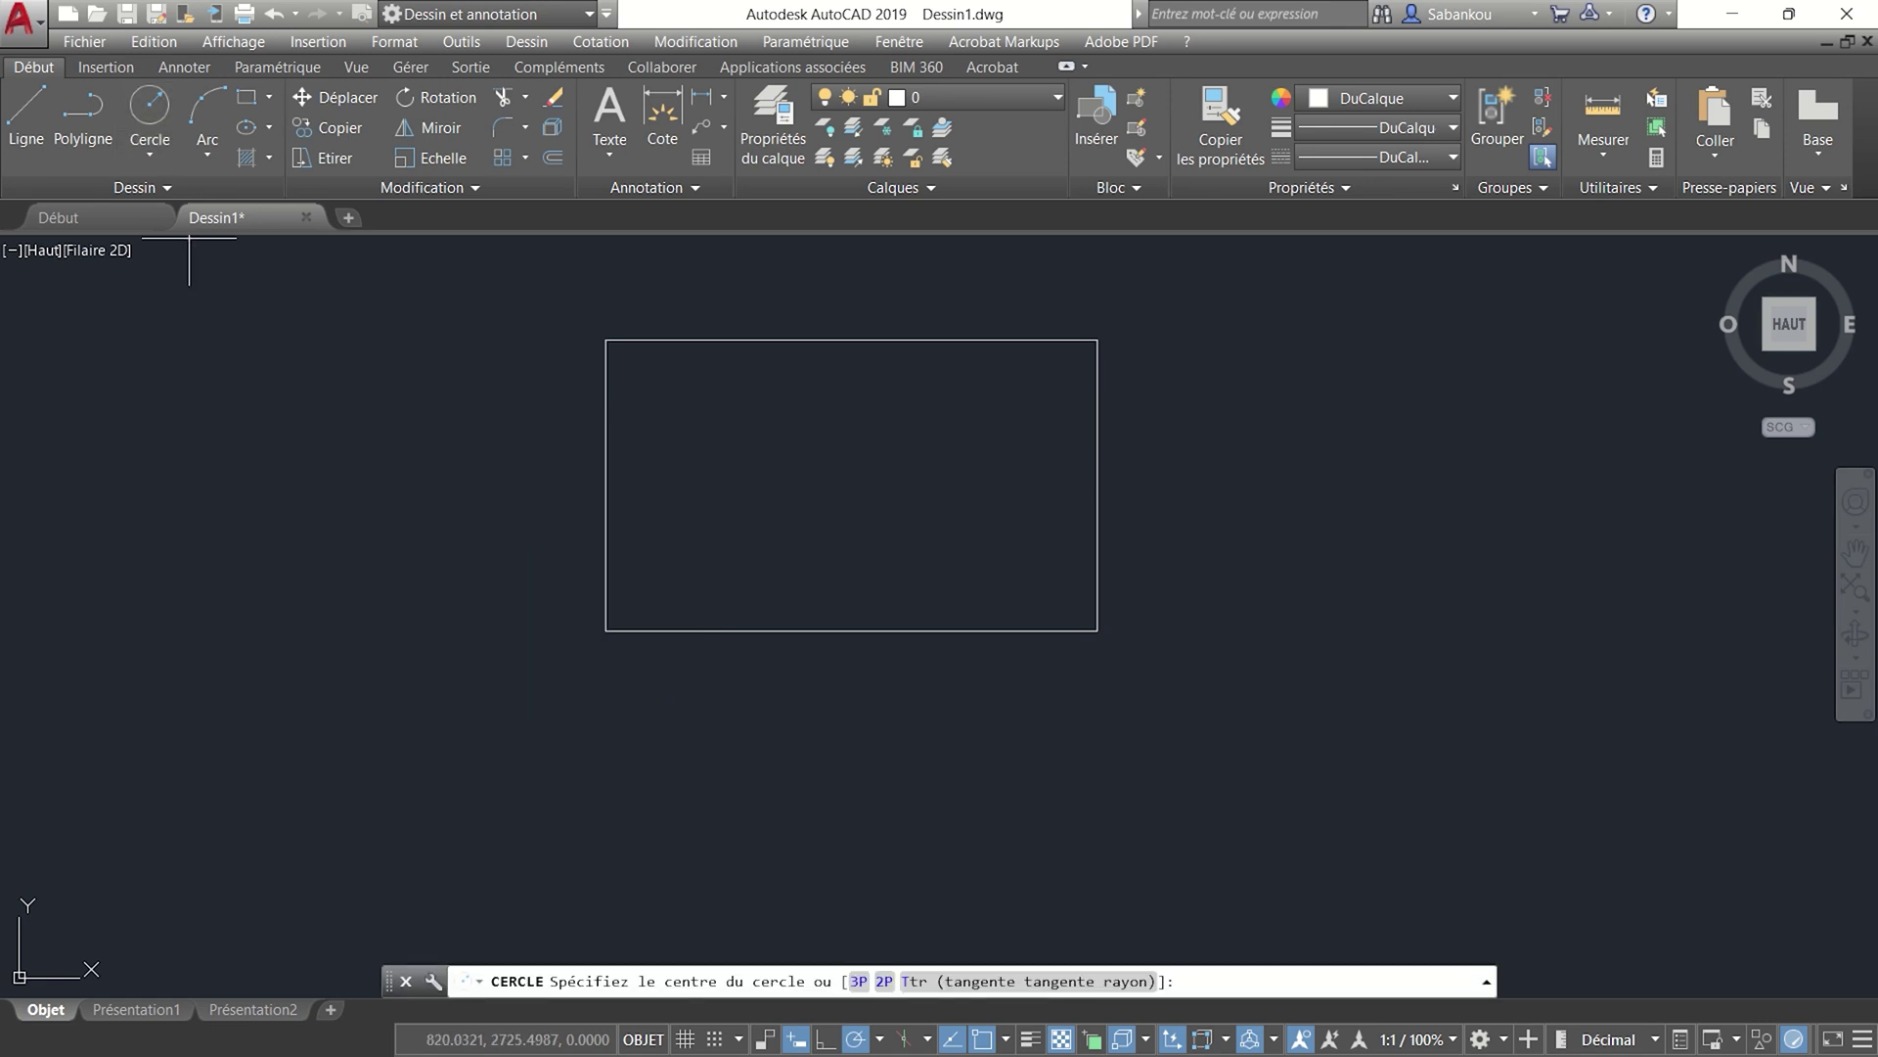
{"action": "left_click", "coordinate": [1098, 630]}
{"action": "left_click", "coordinate": [1175, 585]}
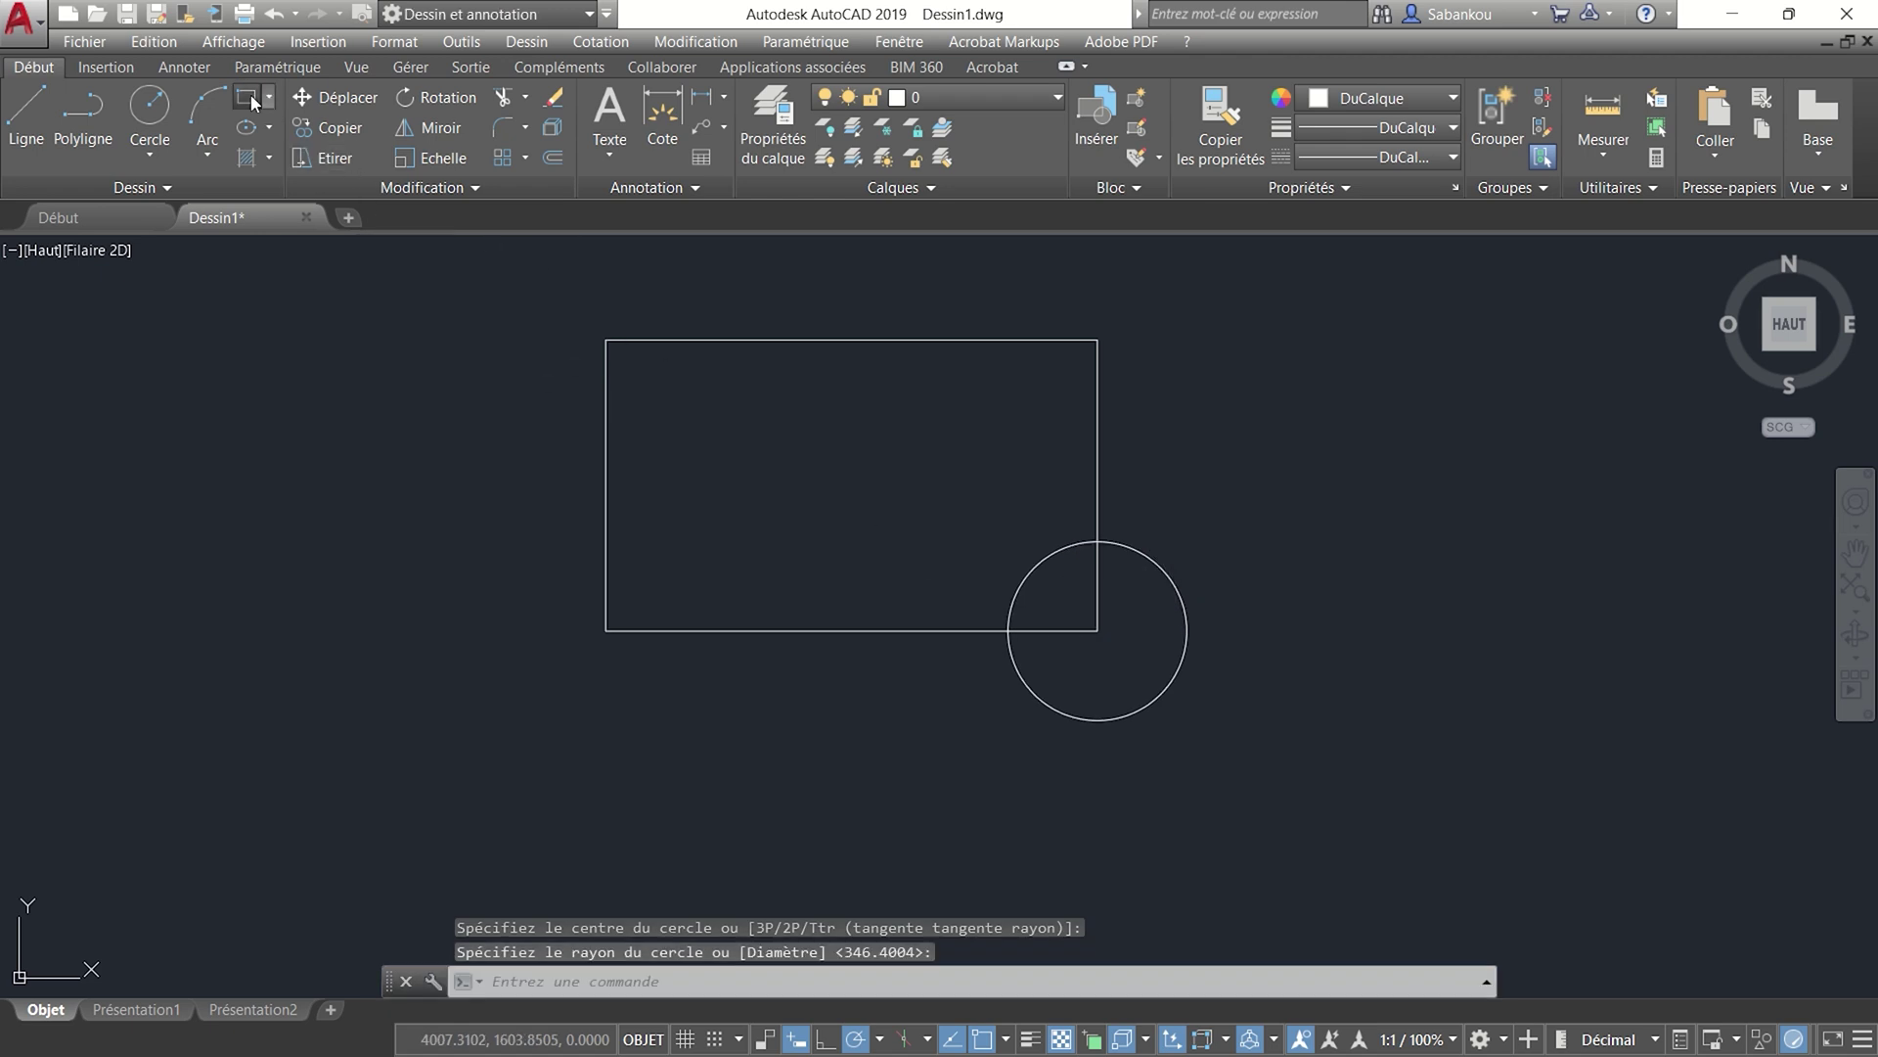
{"action": "left_click", "coordinate": [247, 98]}
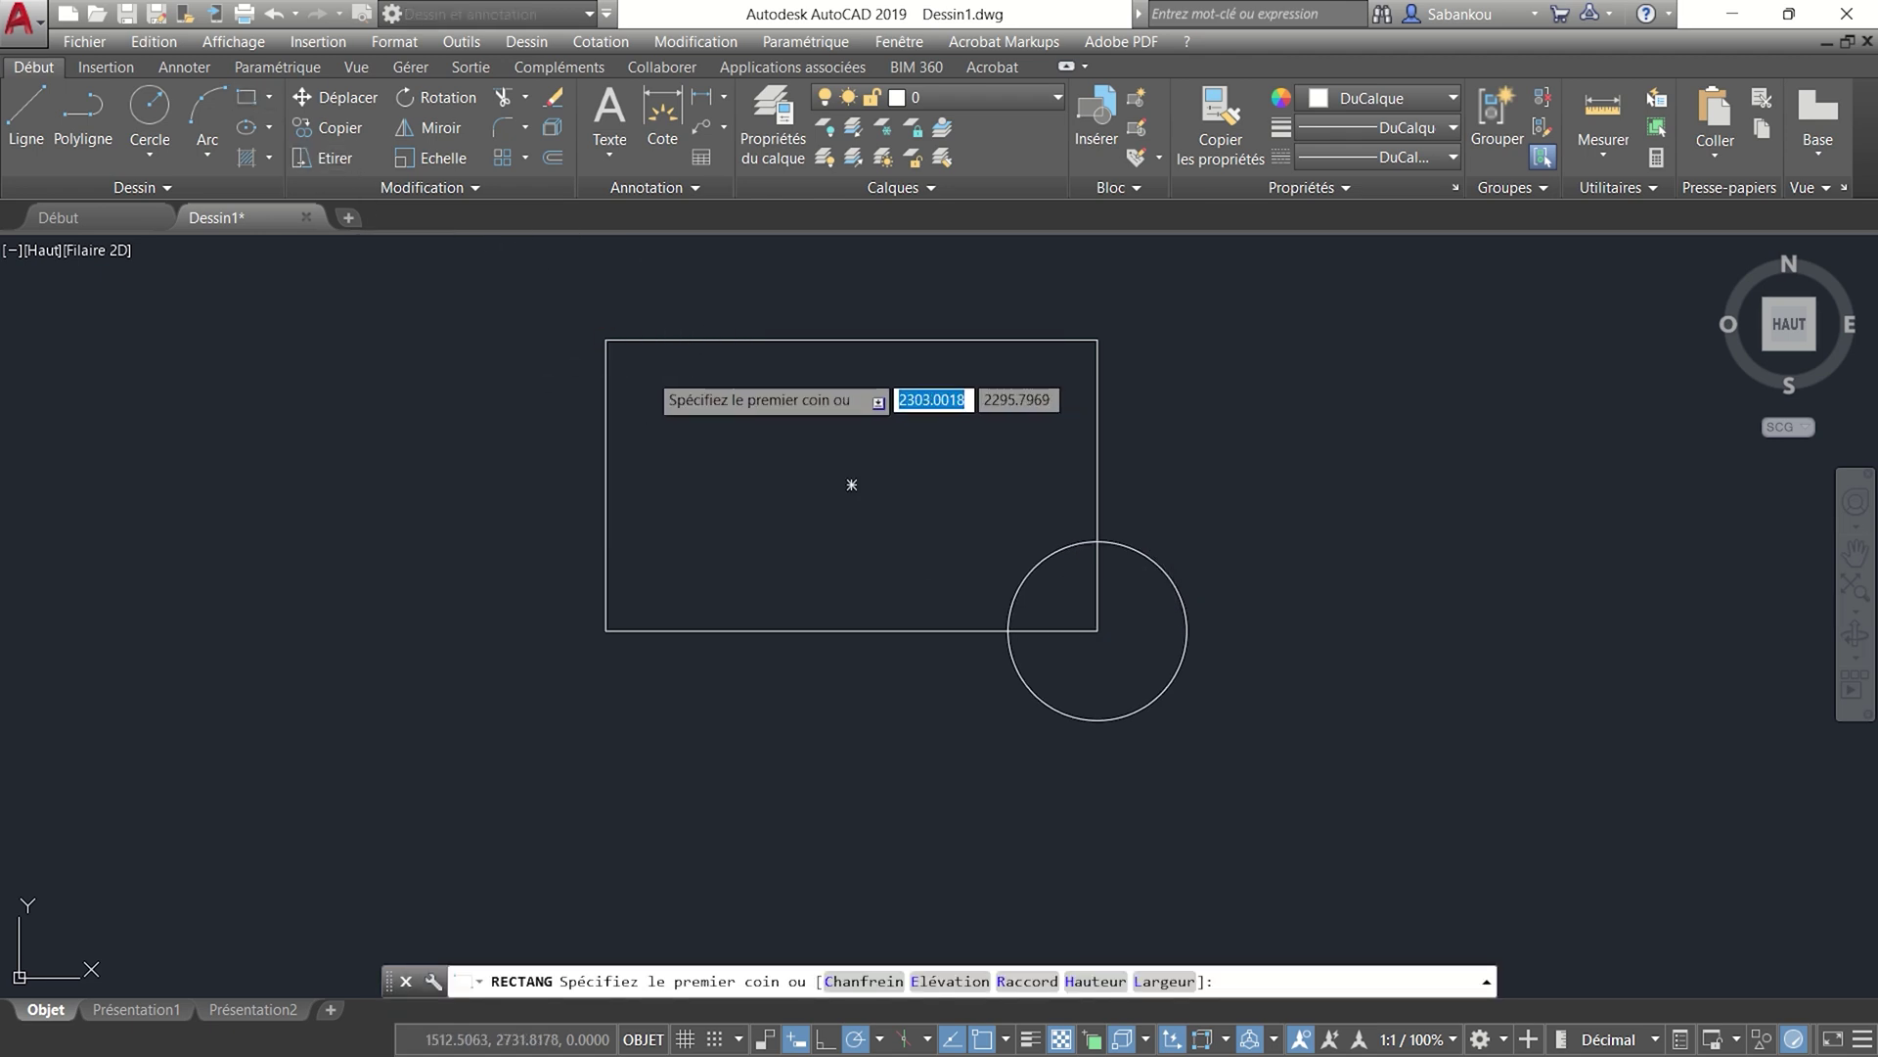
- Draw the left and right window rectangles side by side in the upper body
{"action": "left_click", "coordinate": [647, 371]}
{"action": "left_click", "coordinate": [824, 465]}
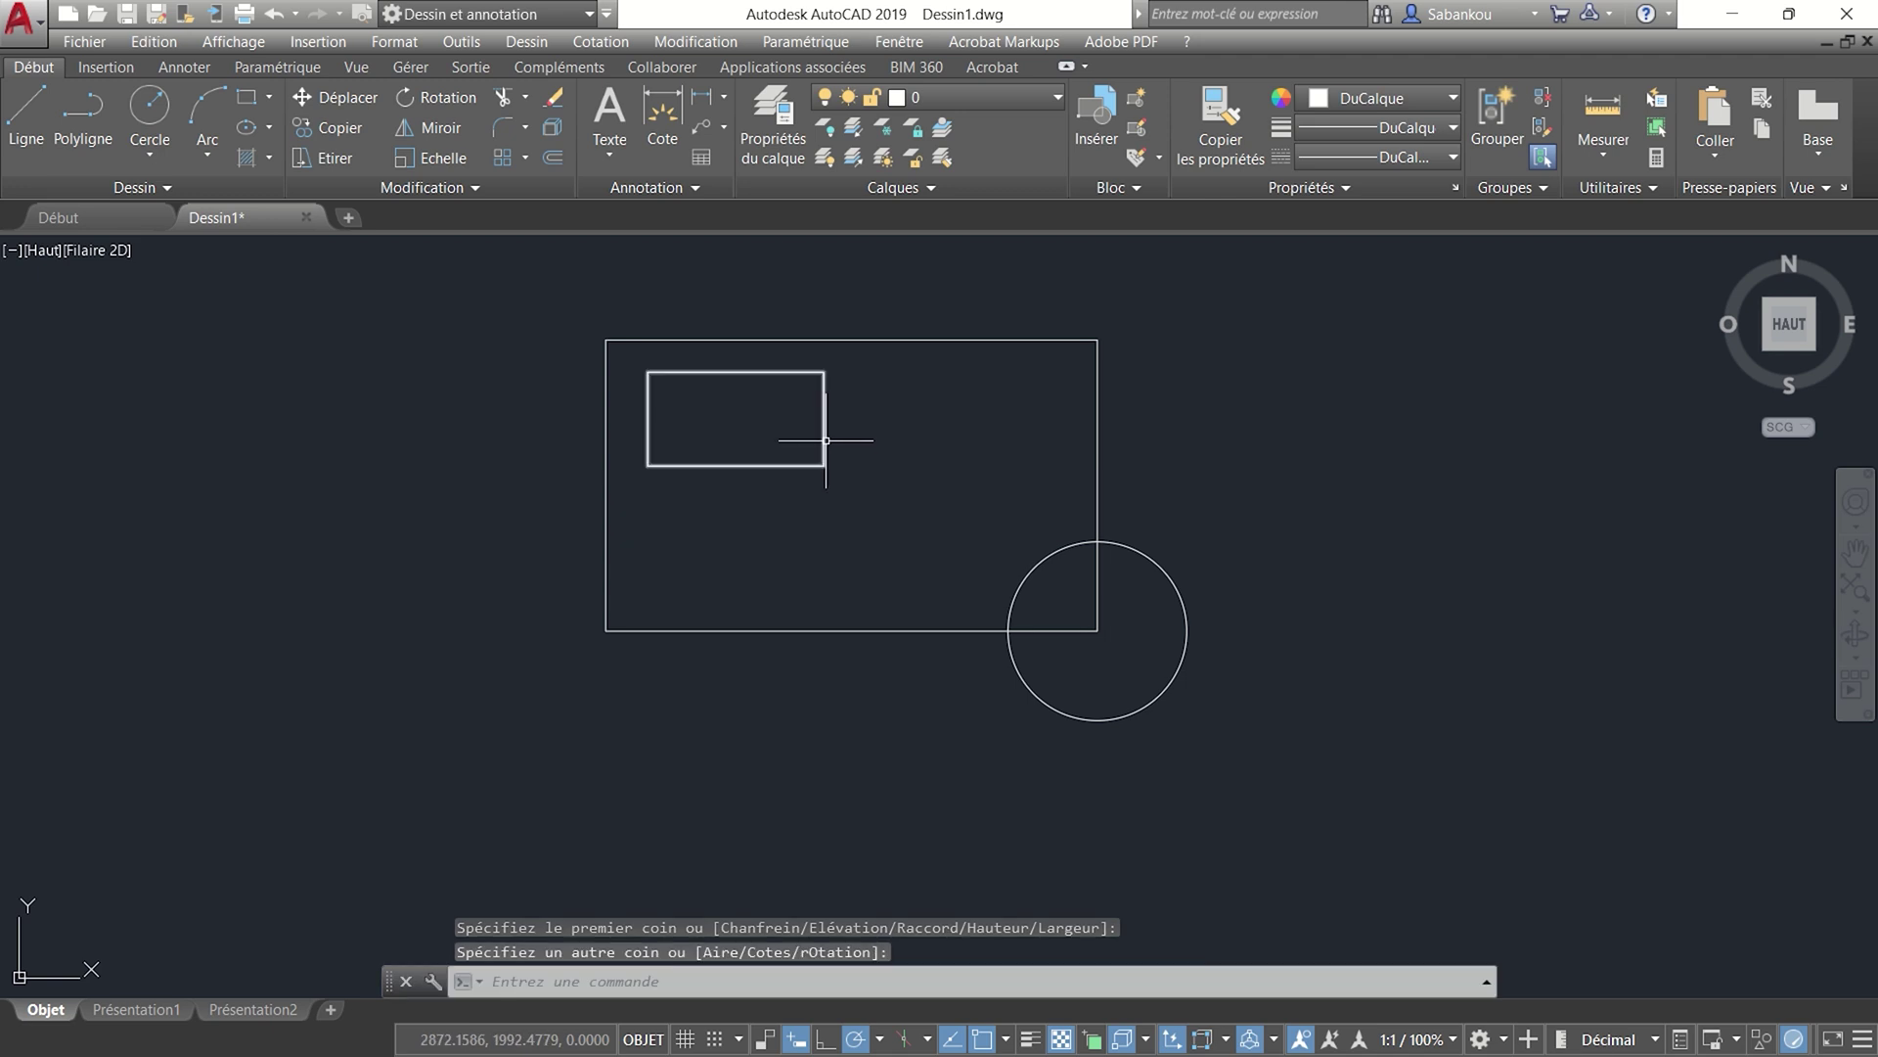
{"action": "key", "text": "Return"}
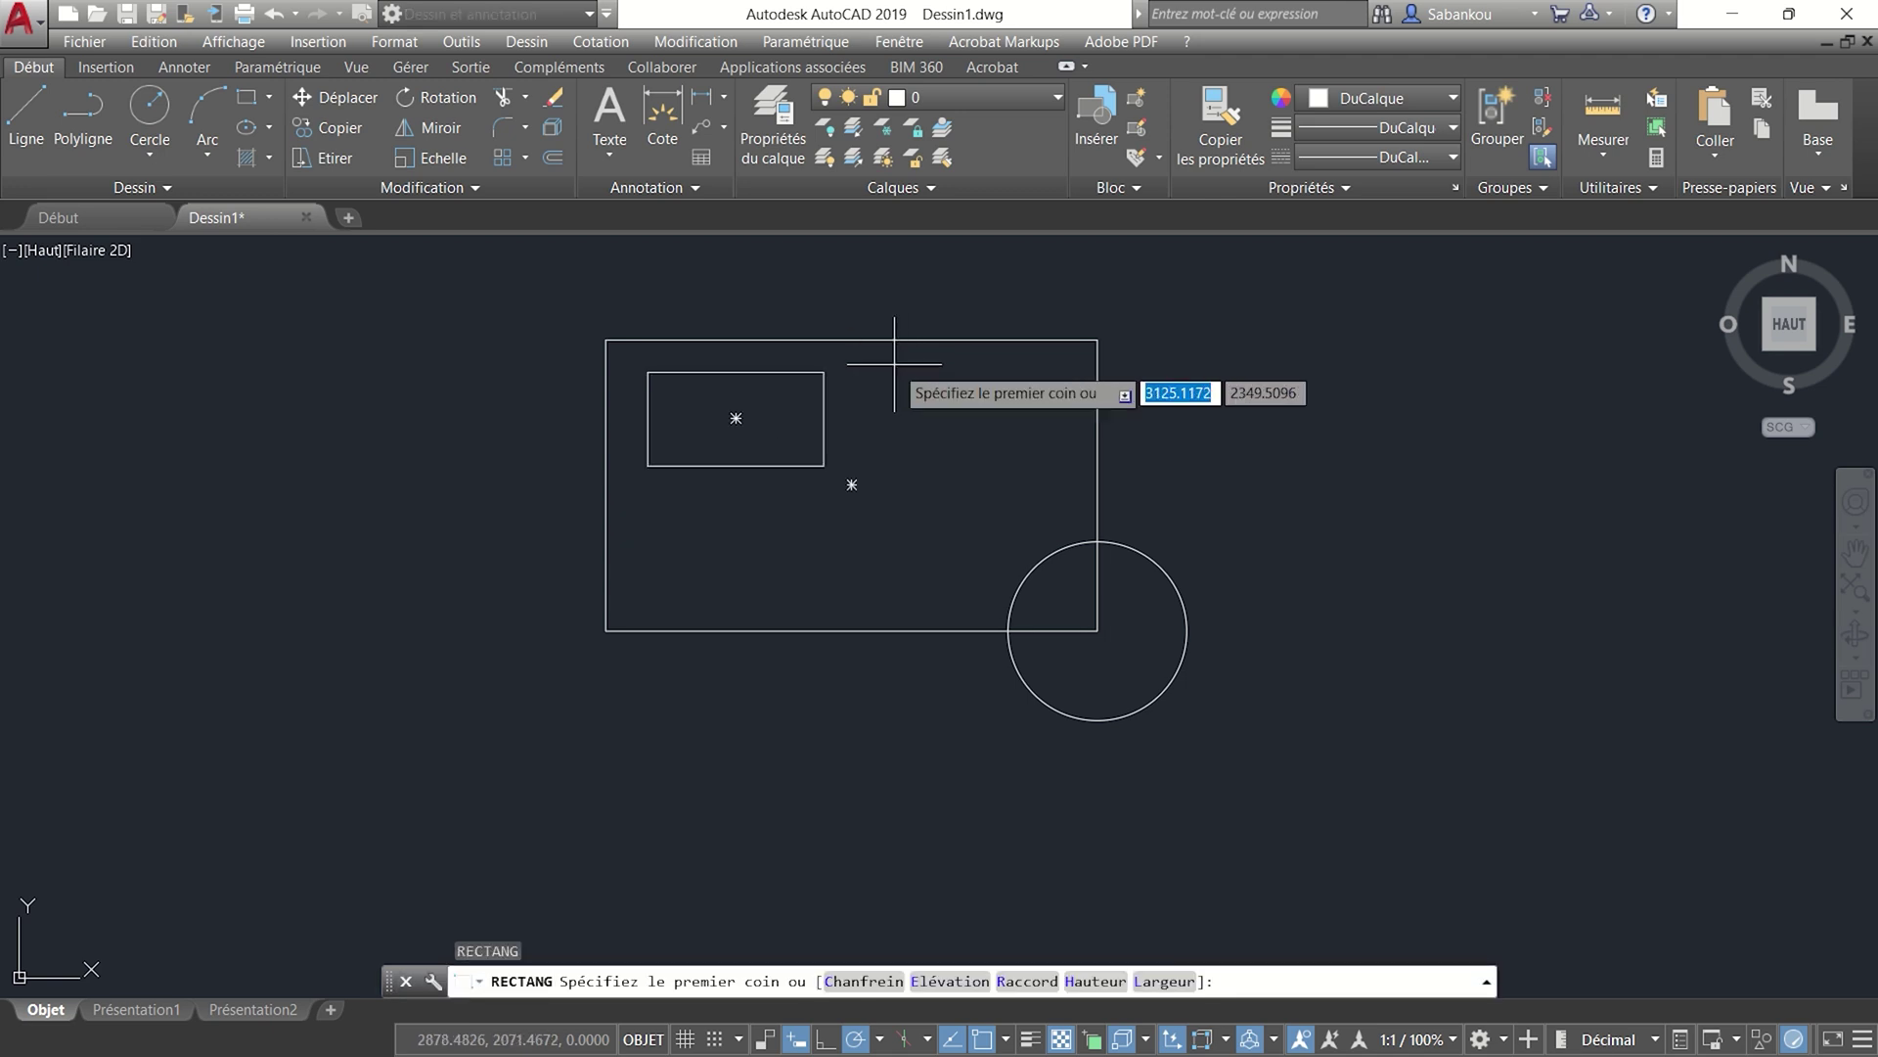
{"action": "left_click", "coordinate": [870, 370]}
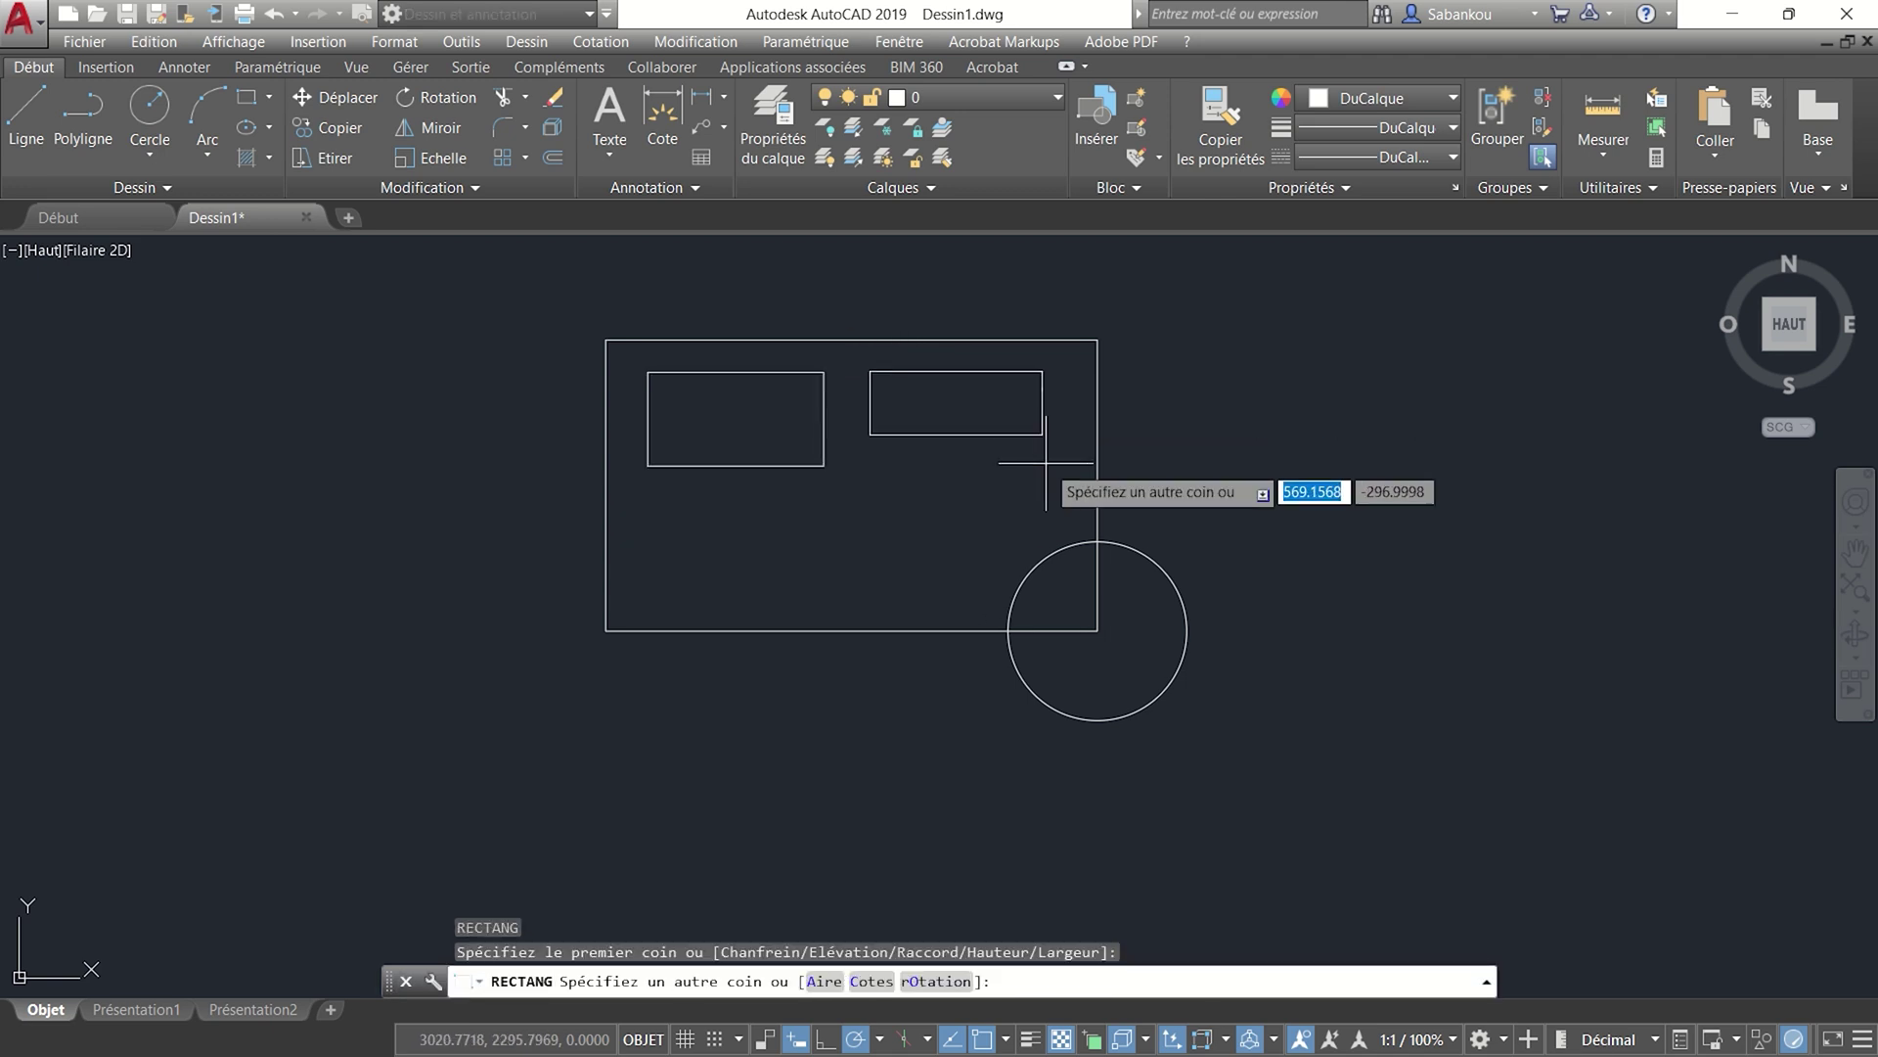
{"action": "left_click", "coordinate": [1046, 462]}
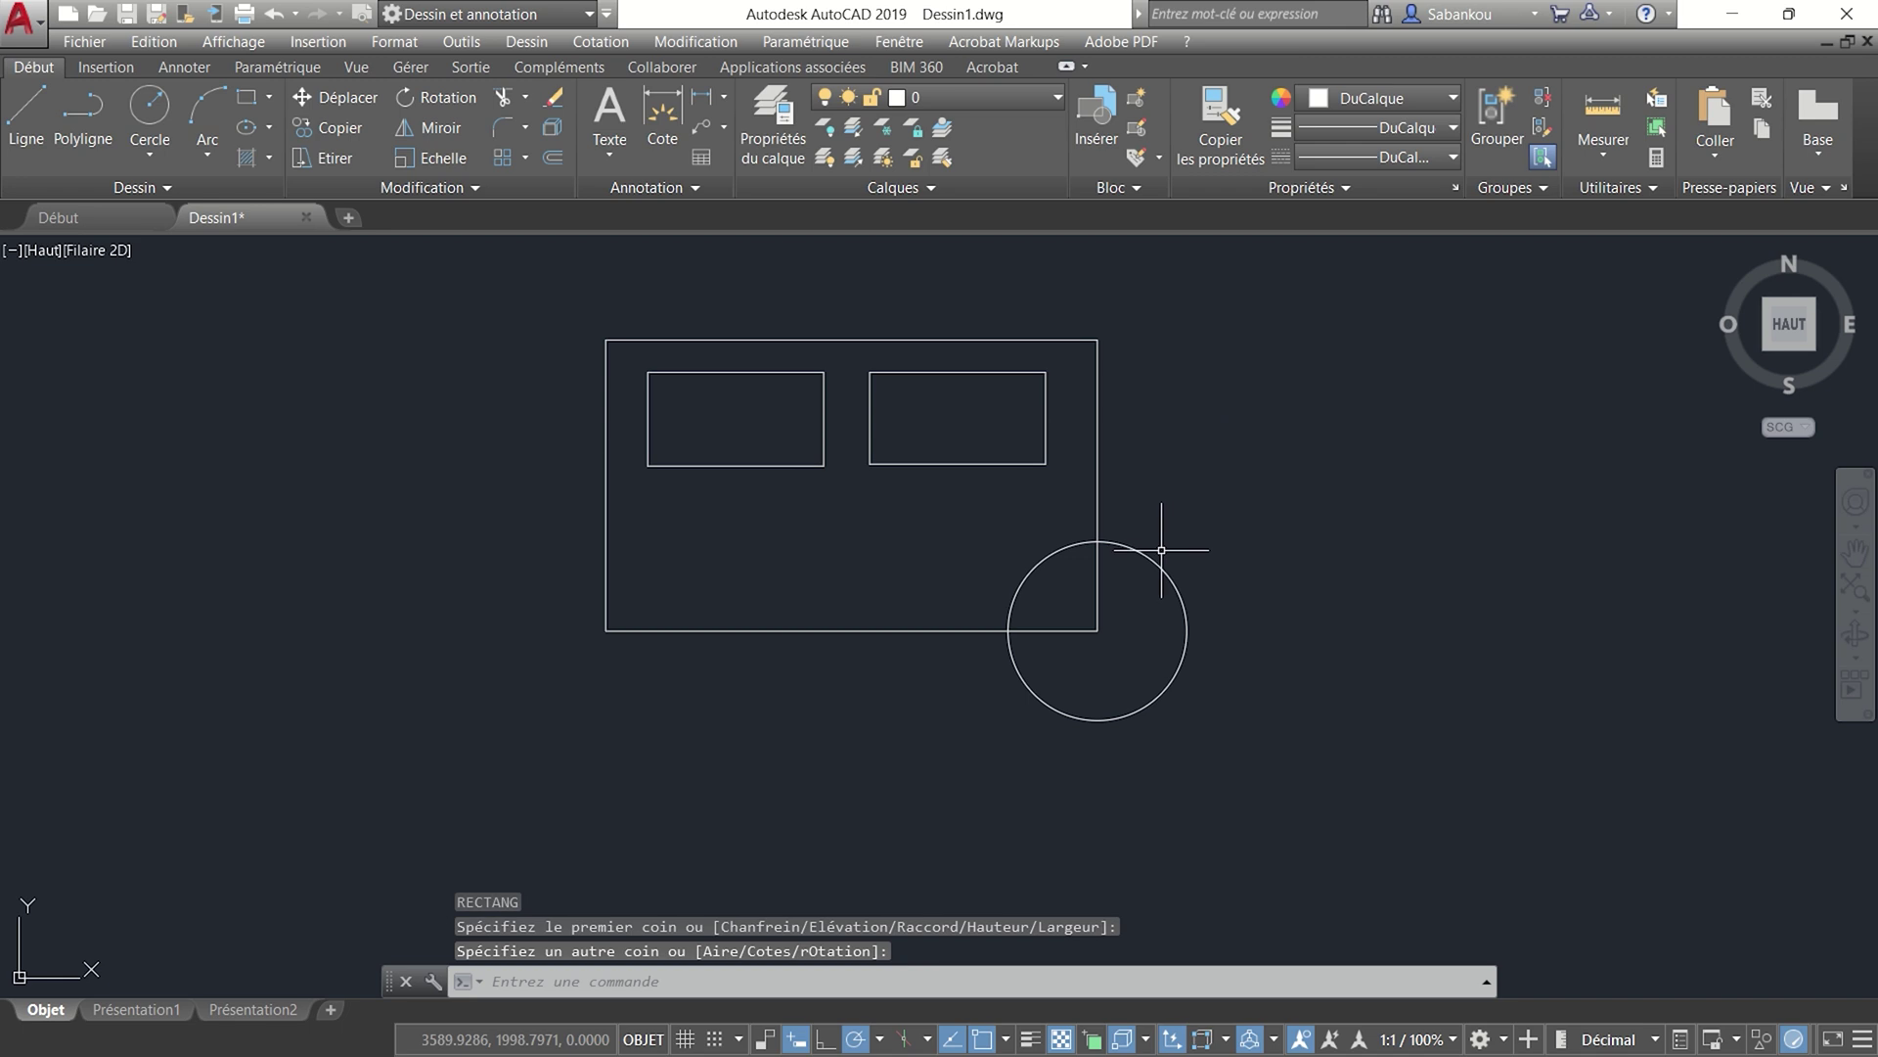
- Draw side block rectangles anchored at the body's lower-right and lower-left corners
{"action": "key", "text": "Return"}
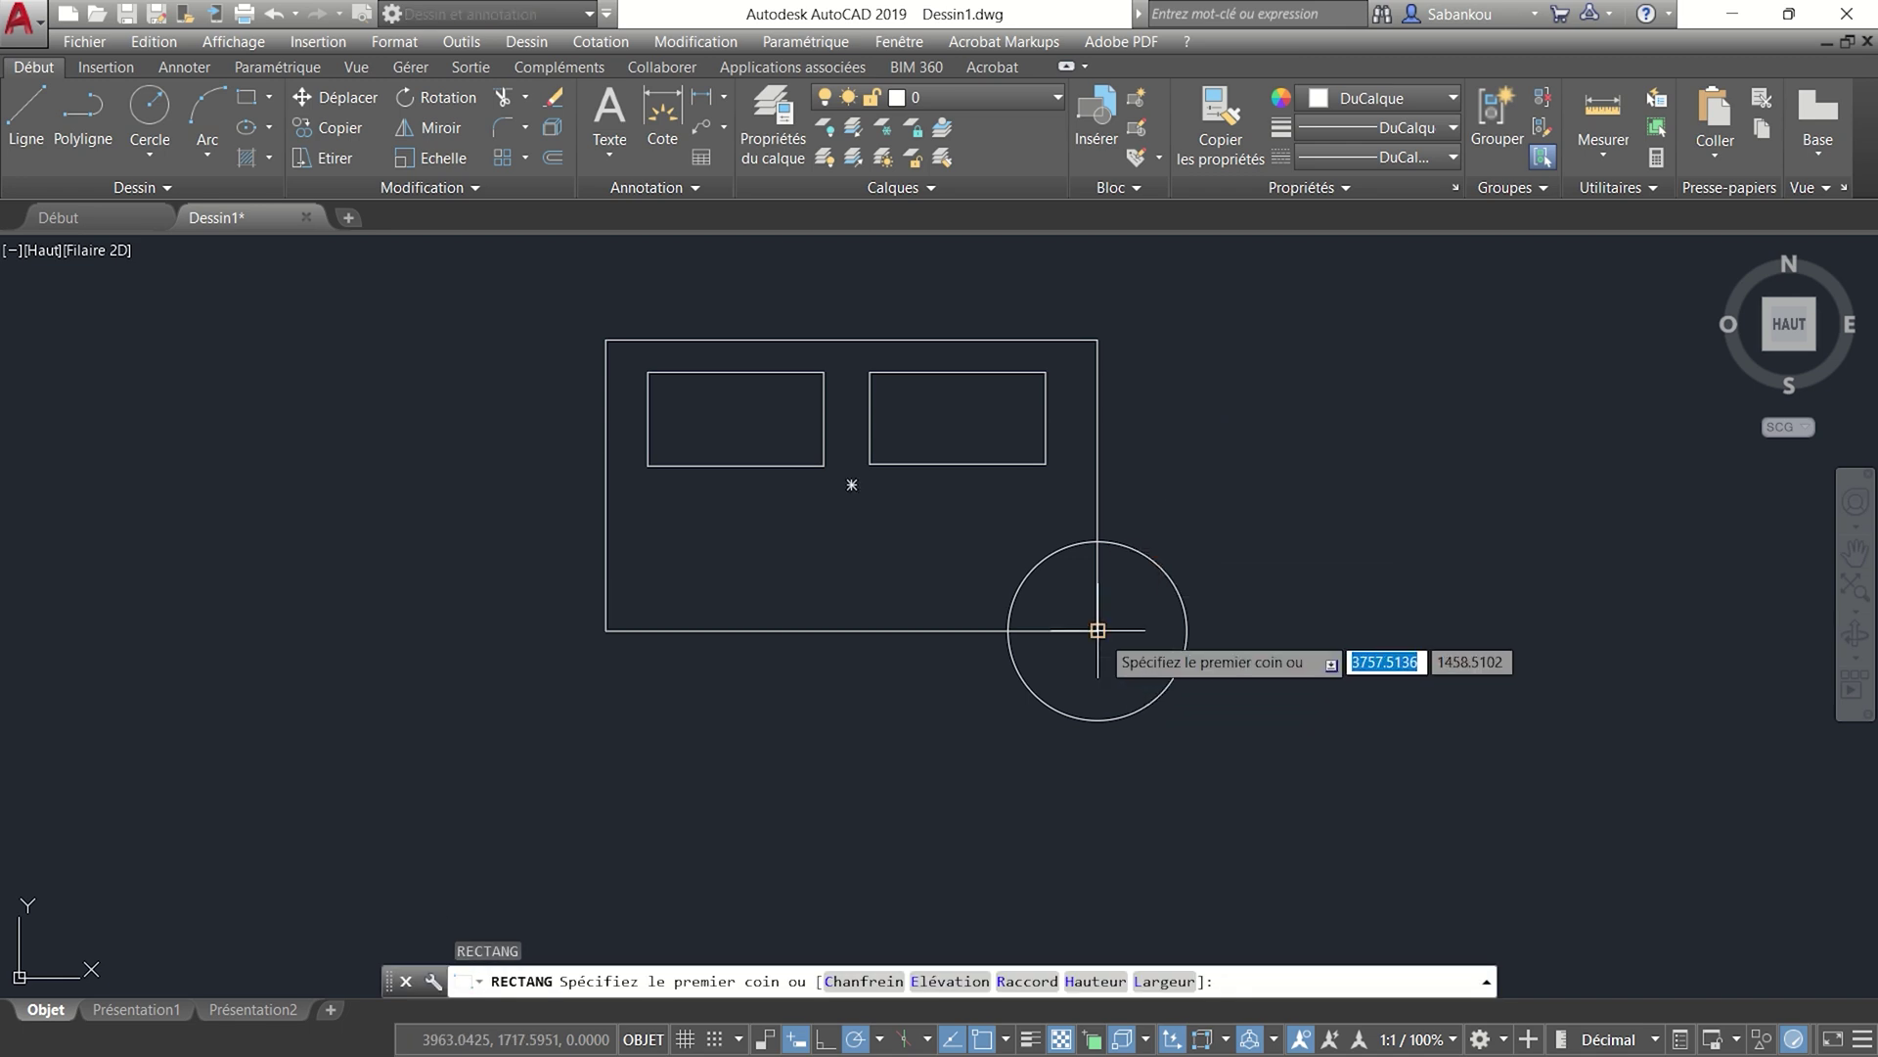
{"action": "left_click", "coordinate": [1097, 631]}
{"action": "left_click", "coordinate": [1267, 479]}
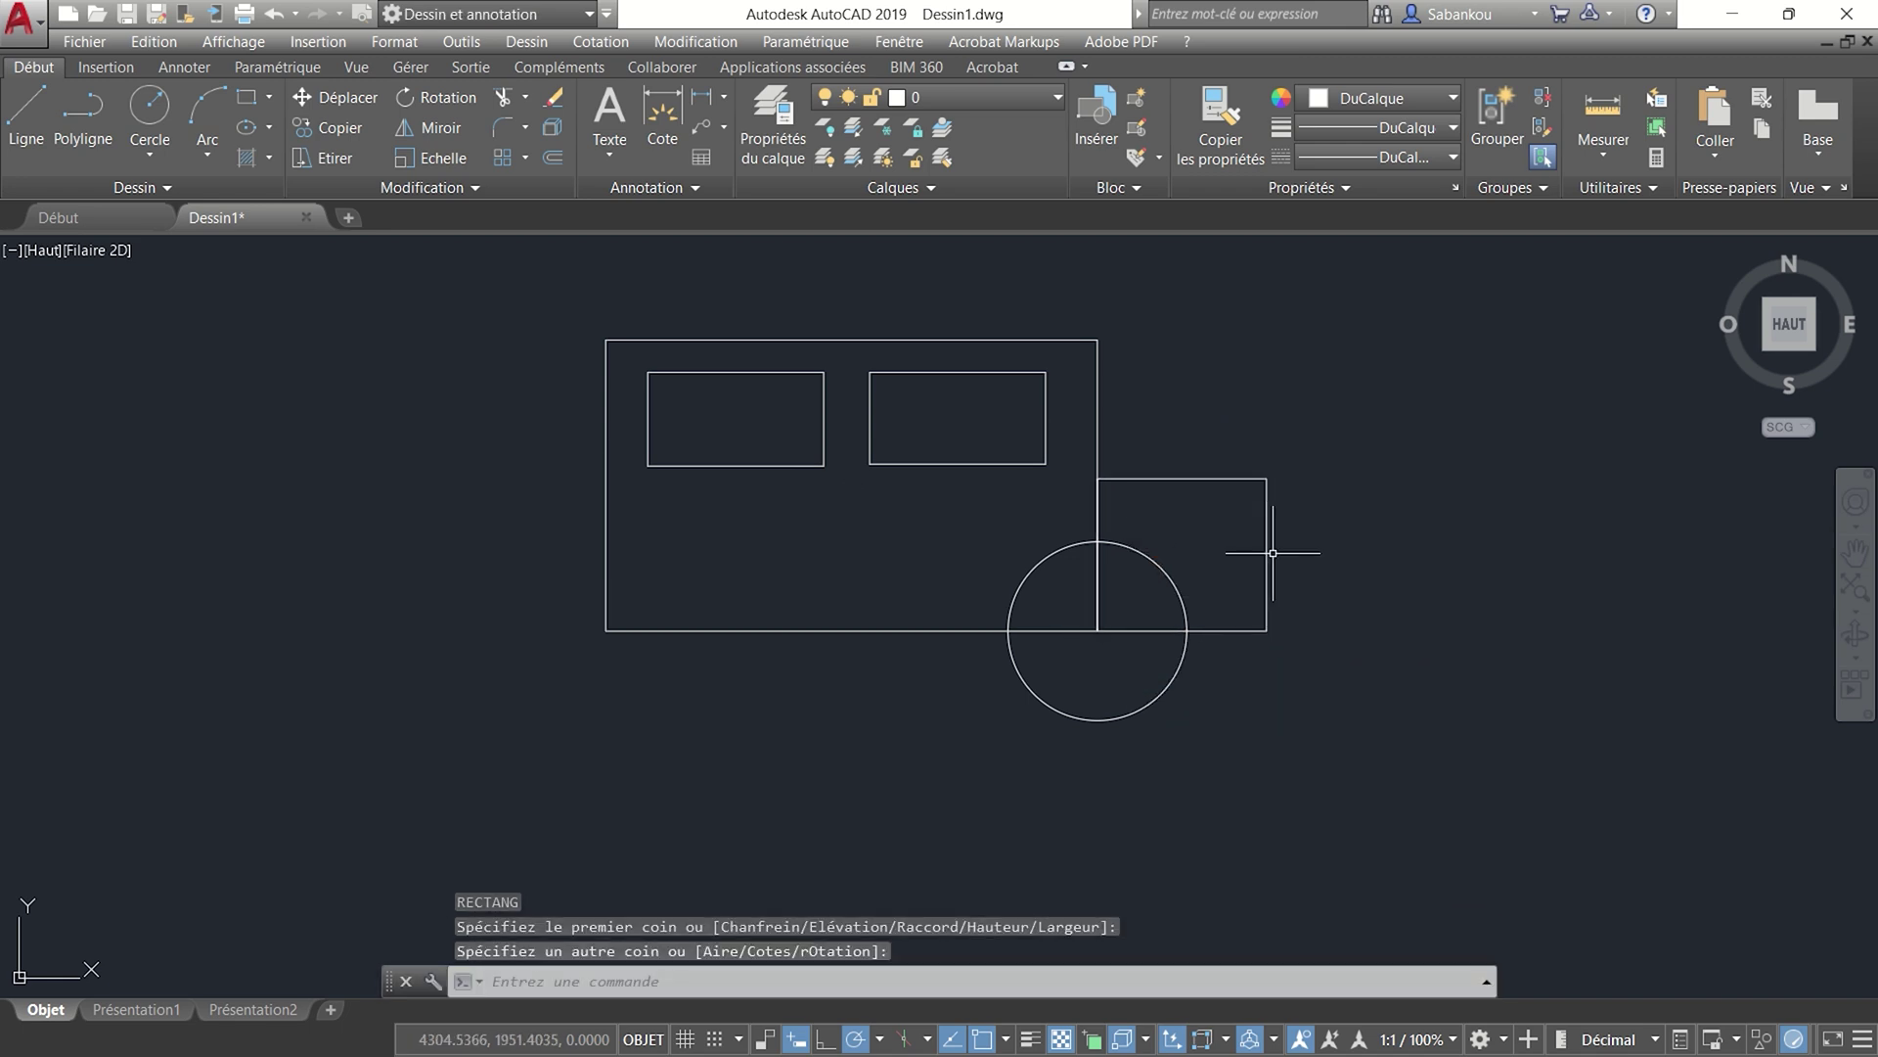
{"action": "left_click", "coordinate": [248, 98]}
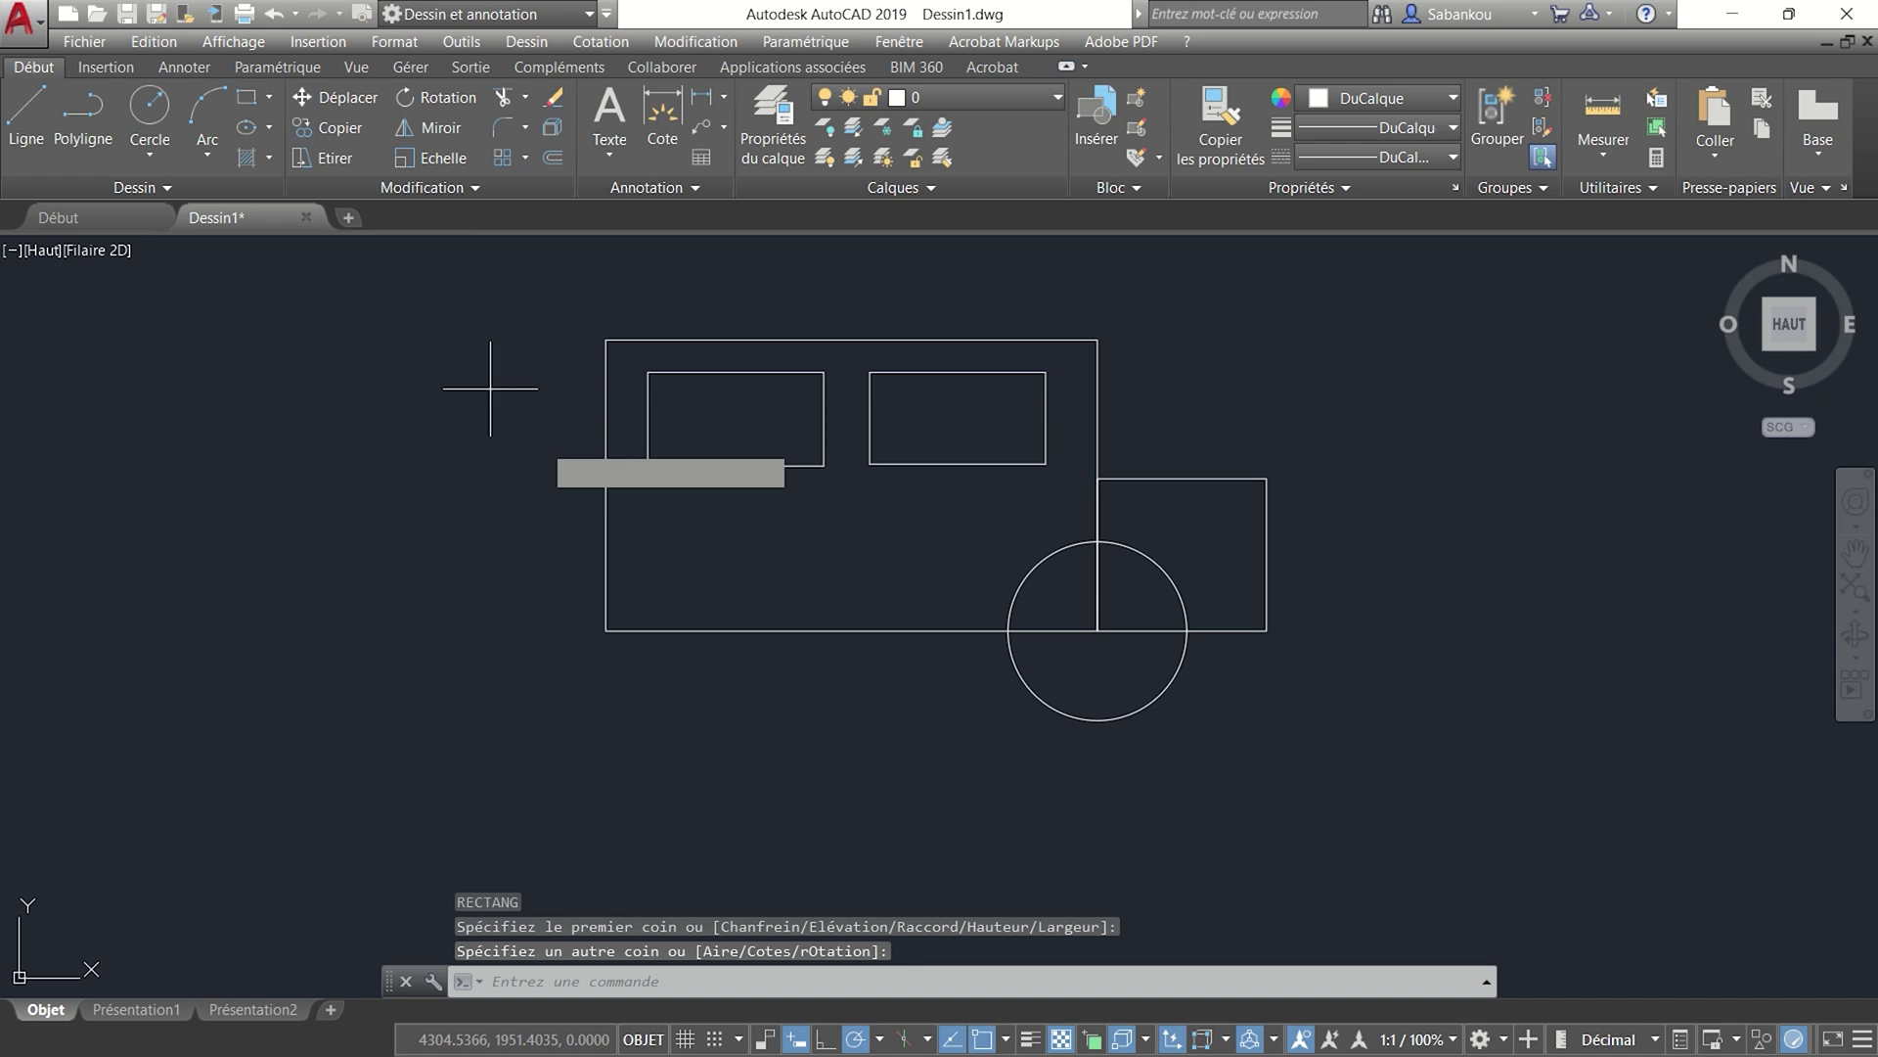
{"action": "left_click", "coordinate": [606, 631]}
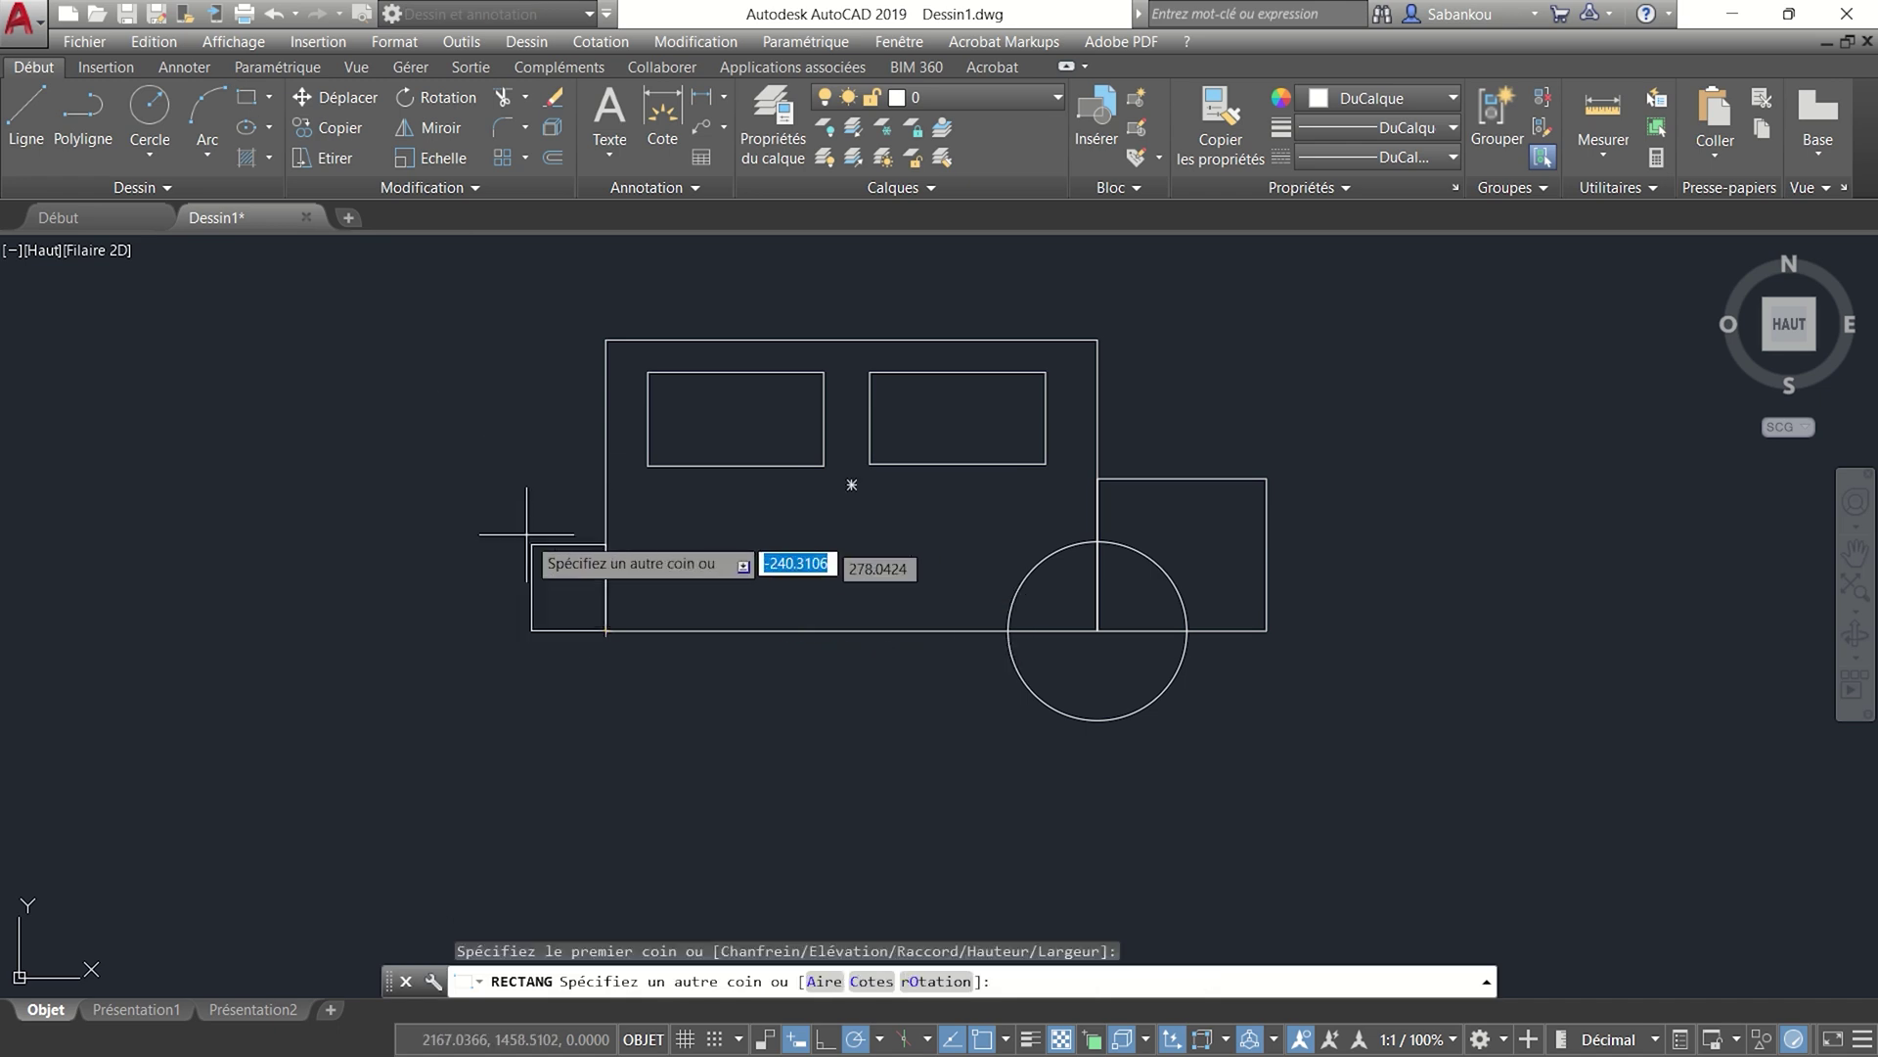
{"action": "left_click", "coordinate": [419, 474]}
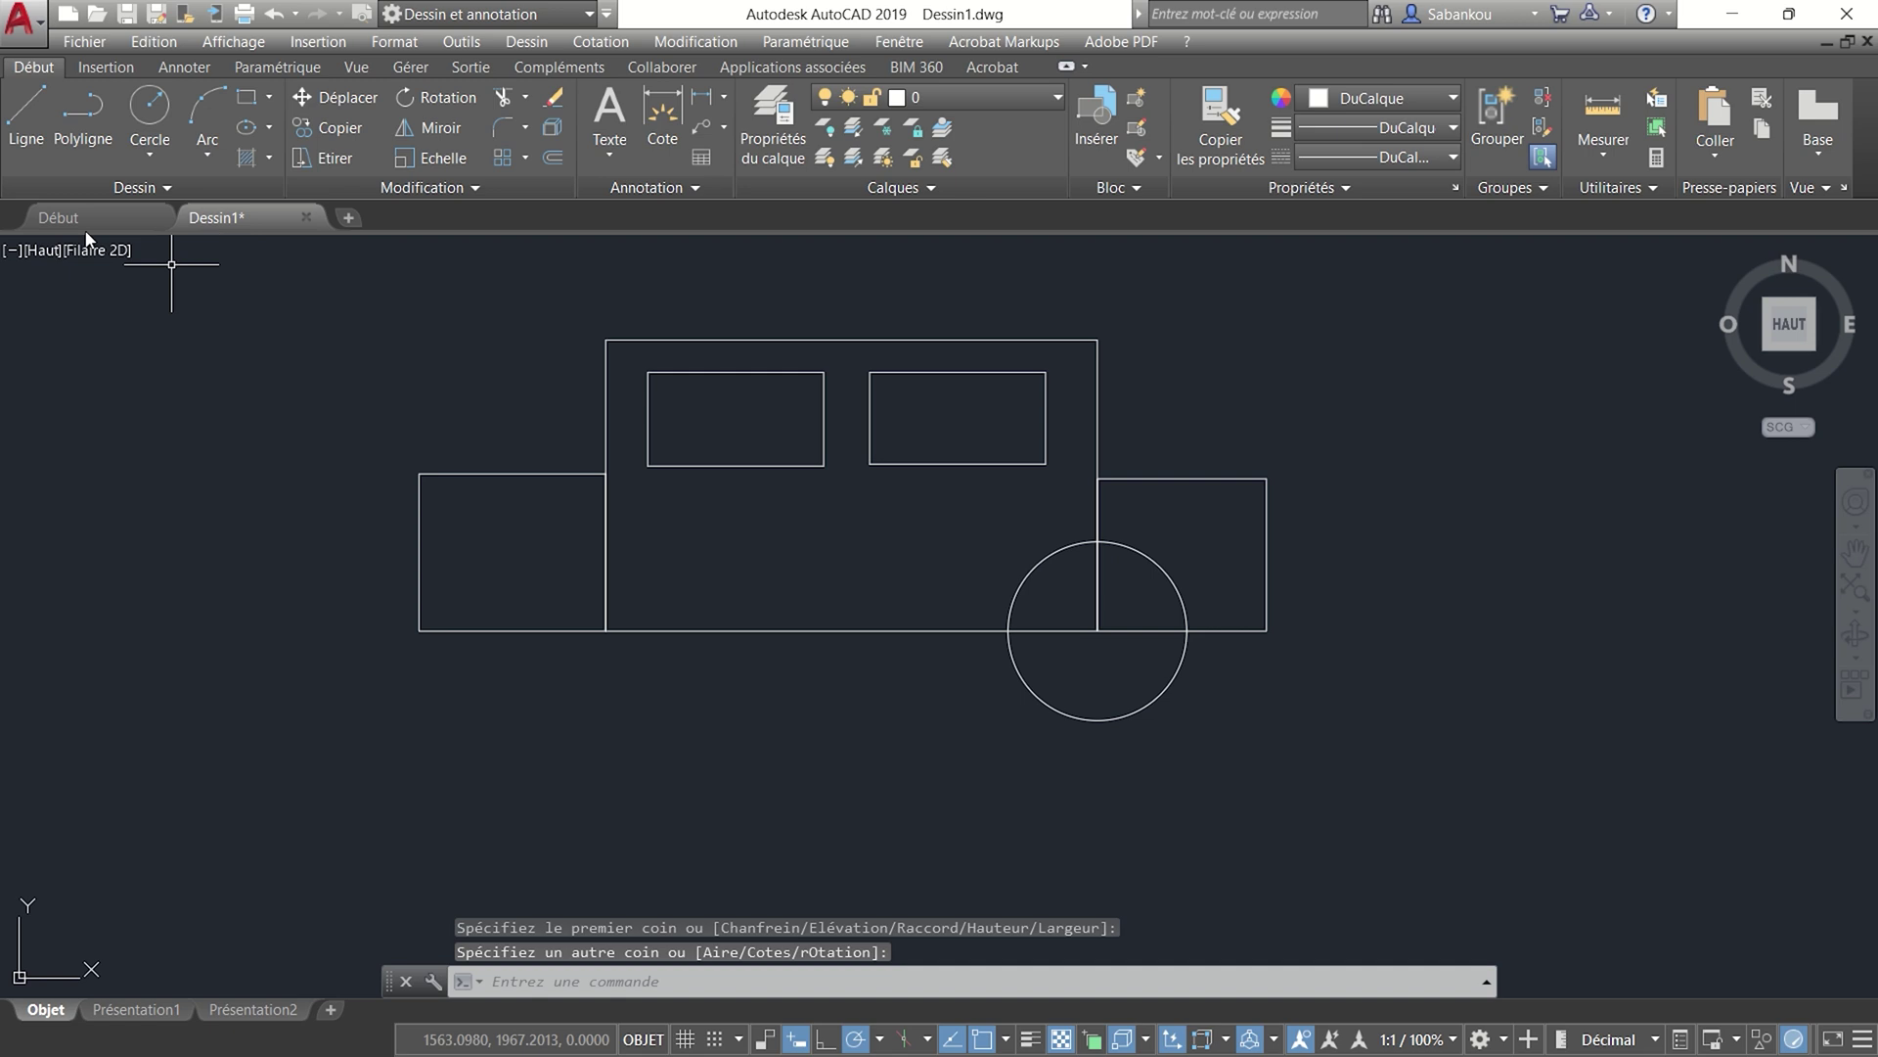
- Draw two slanted lines: left block top corner to body top-left, body top-right to right block
{"action": "left_click", "coordinate": [33, 136]}
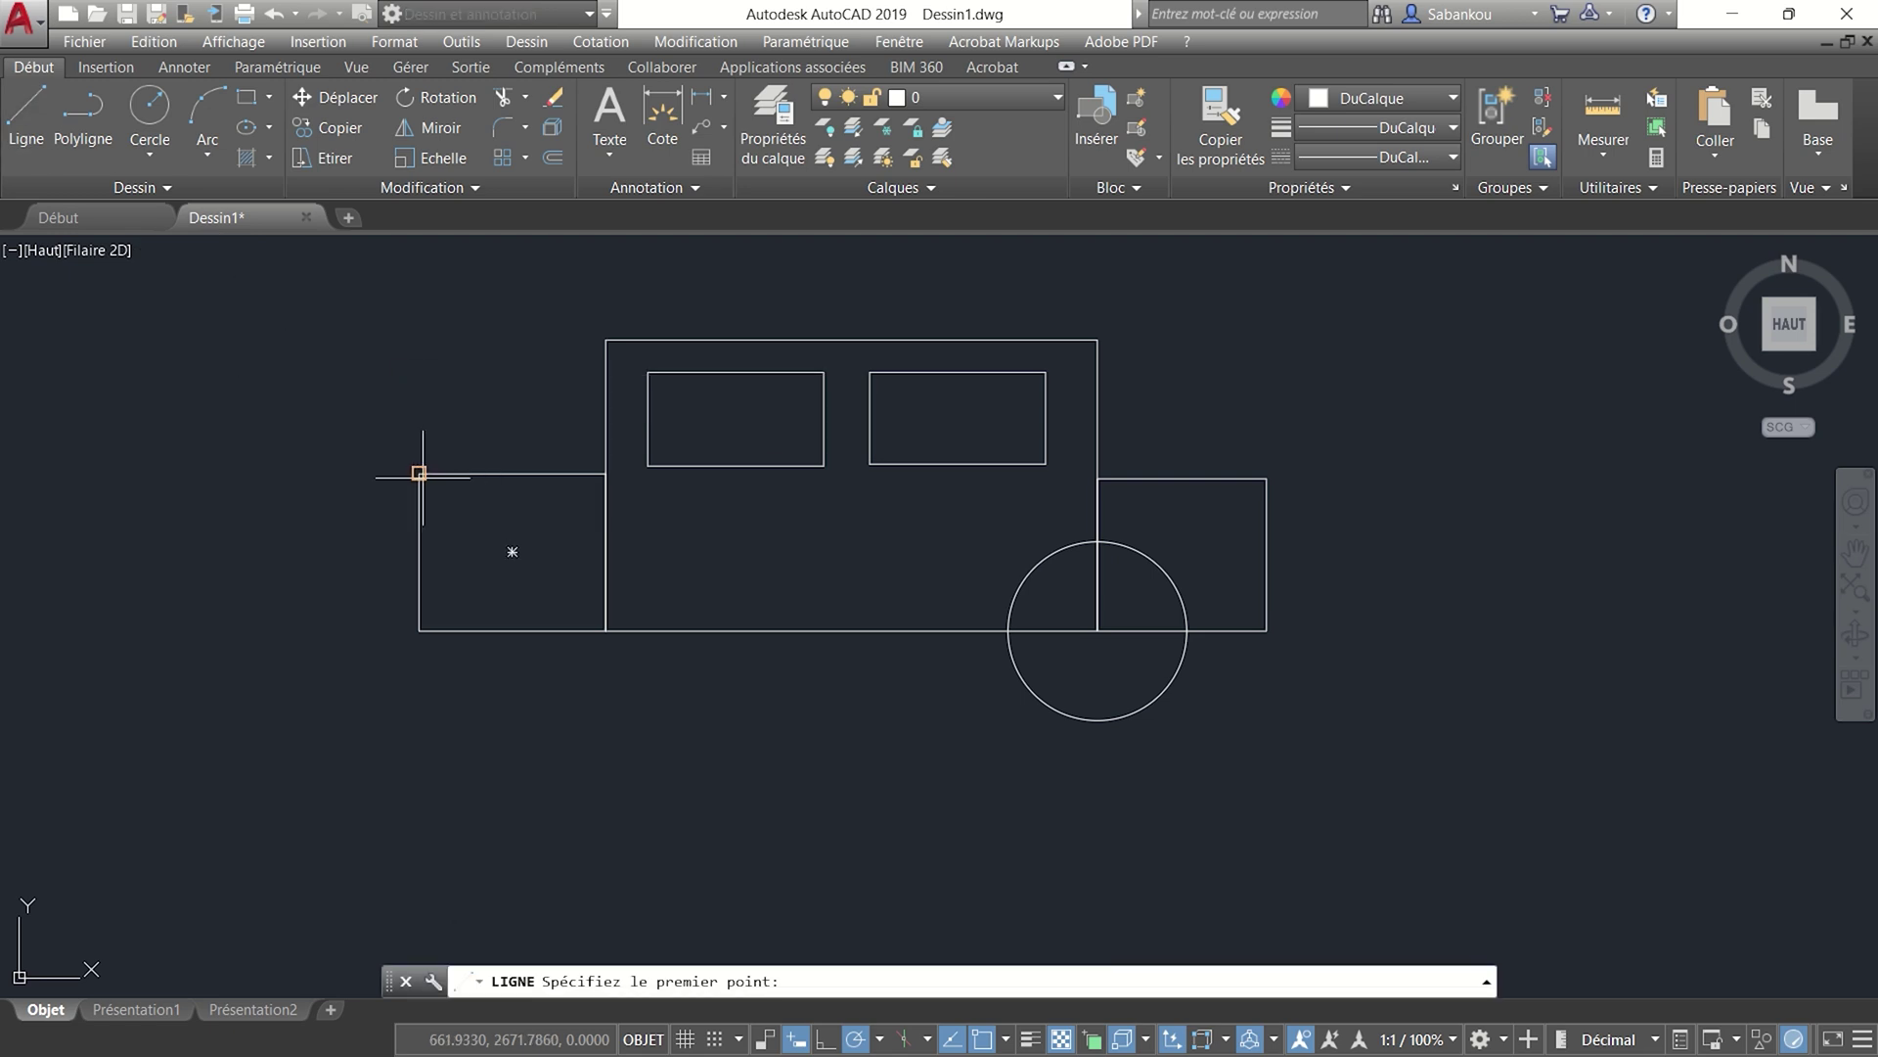
{"action": "left_click", "coordinate": [419, 473]}
{"action": "left_click", "coordinate": [605, 340]}
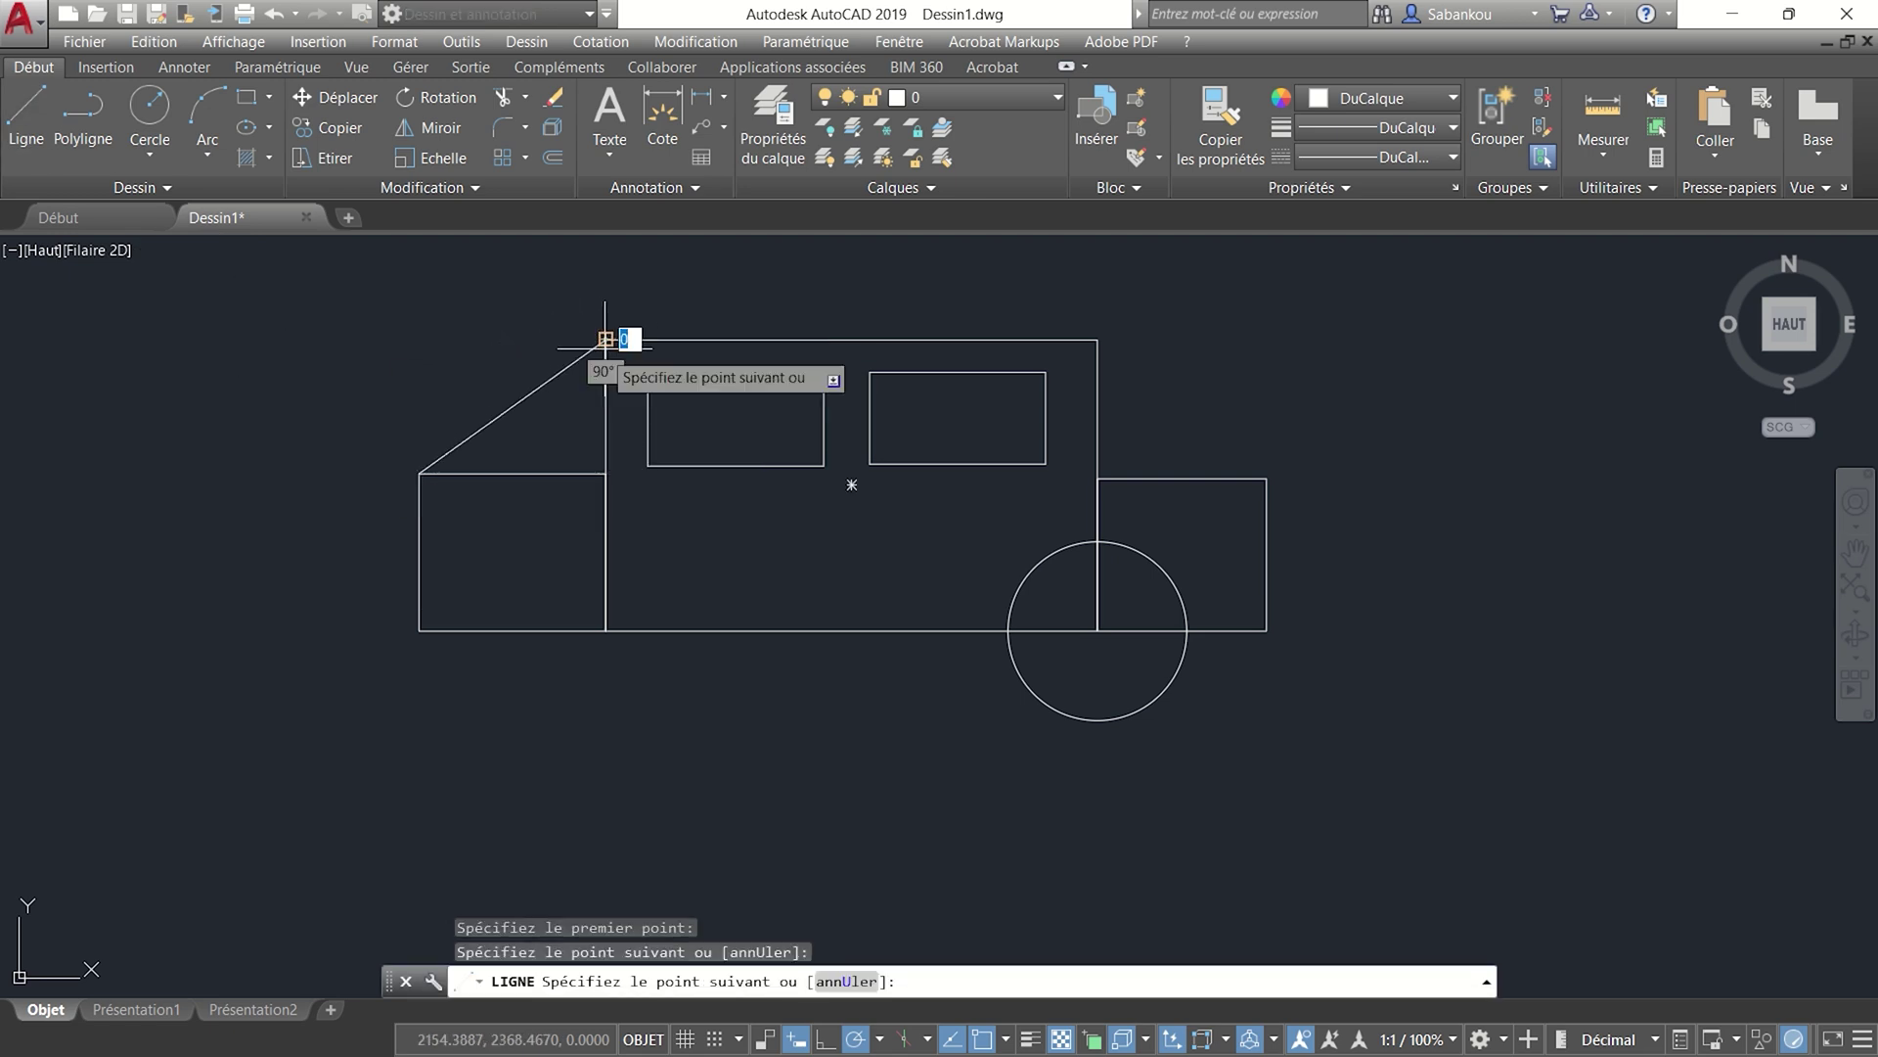
{"action": "key", "text": "Return"}
{"action": "key", "text": "Return"}
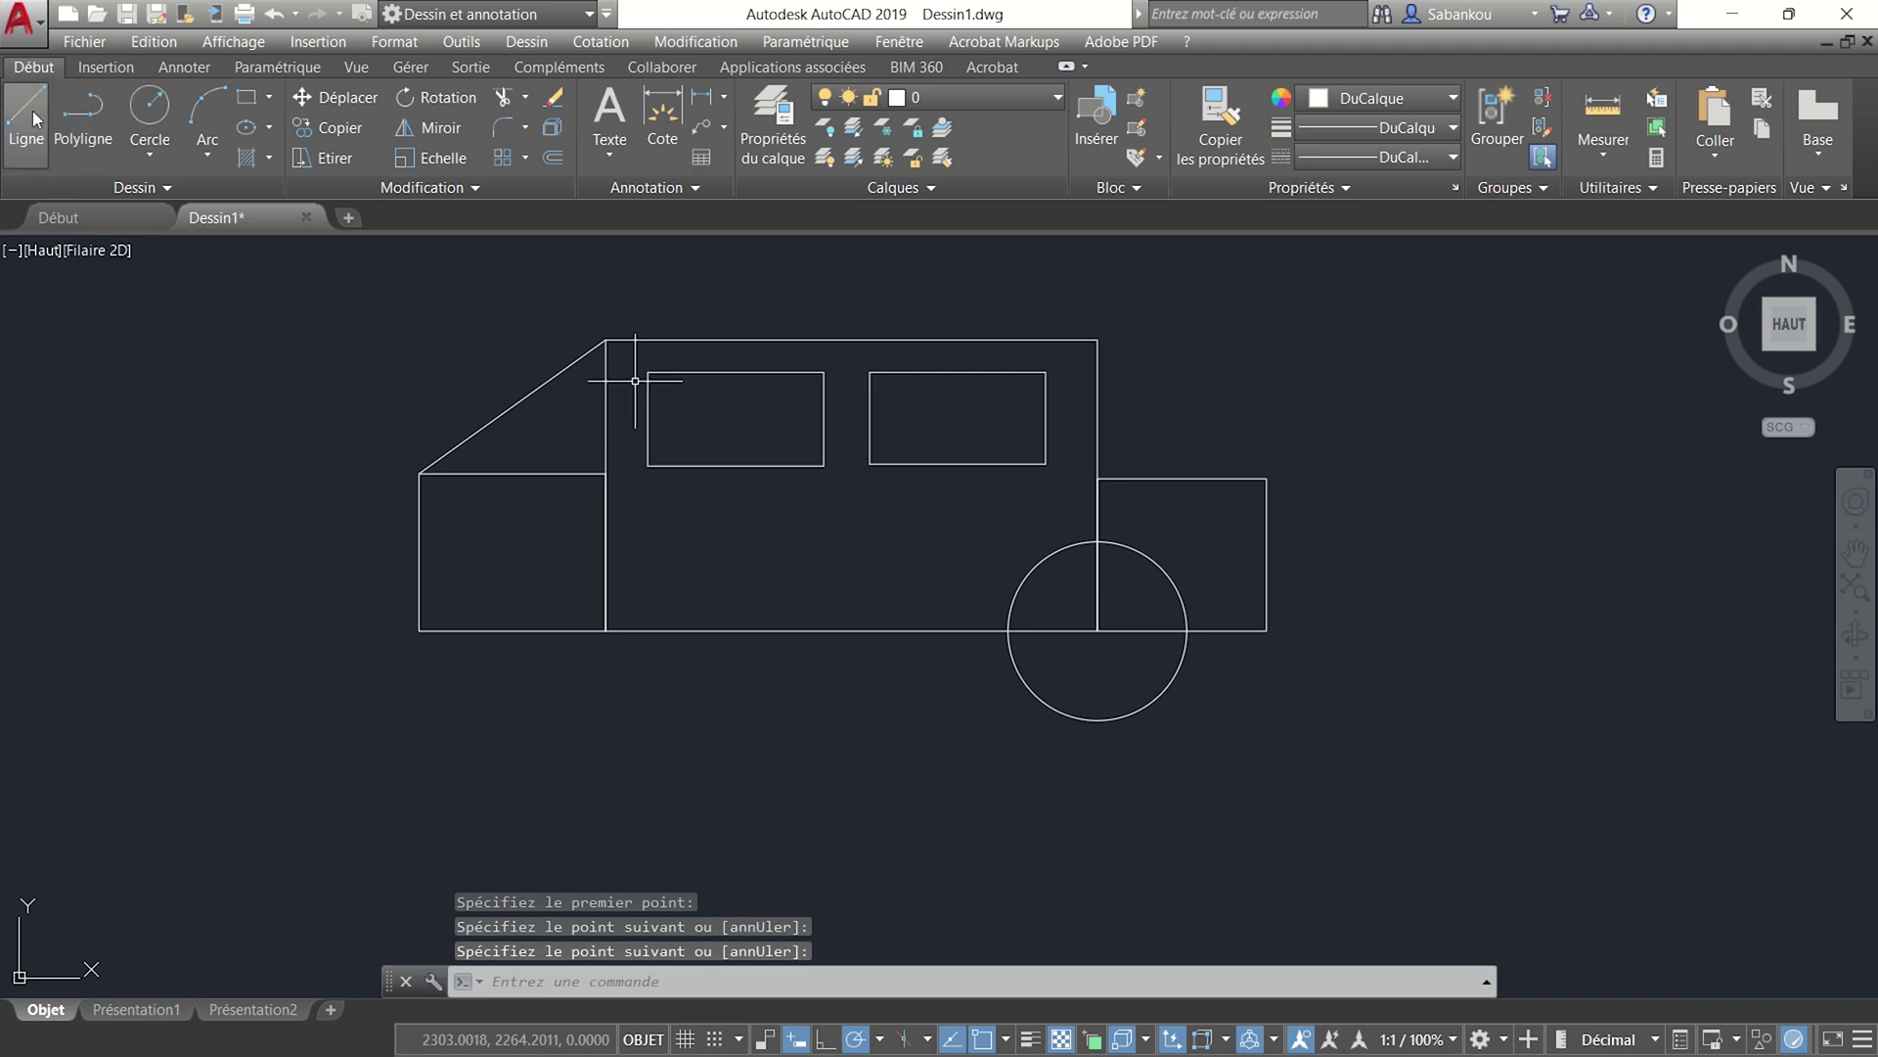
{"action": "left_click", "coordinate": [1099, 339]}
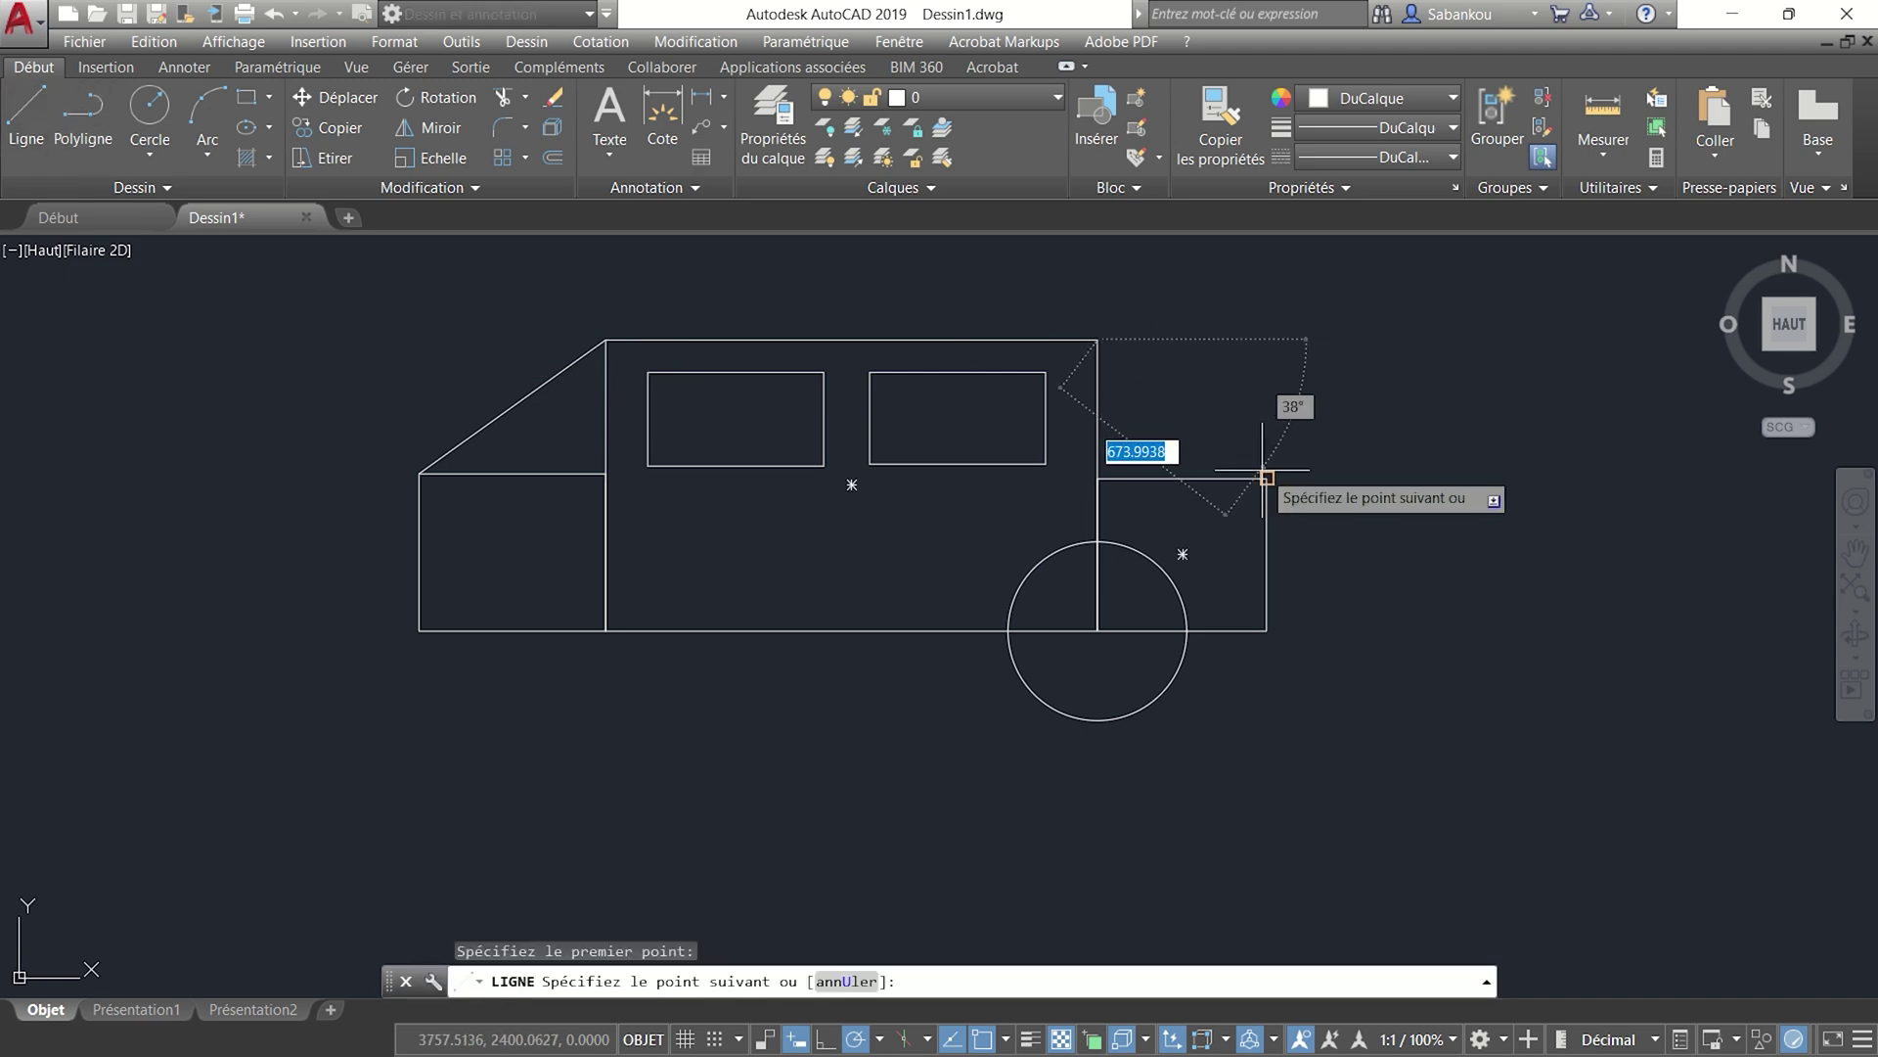
{"action": "left_click", "coordinate": [1265, 478]}
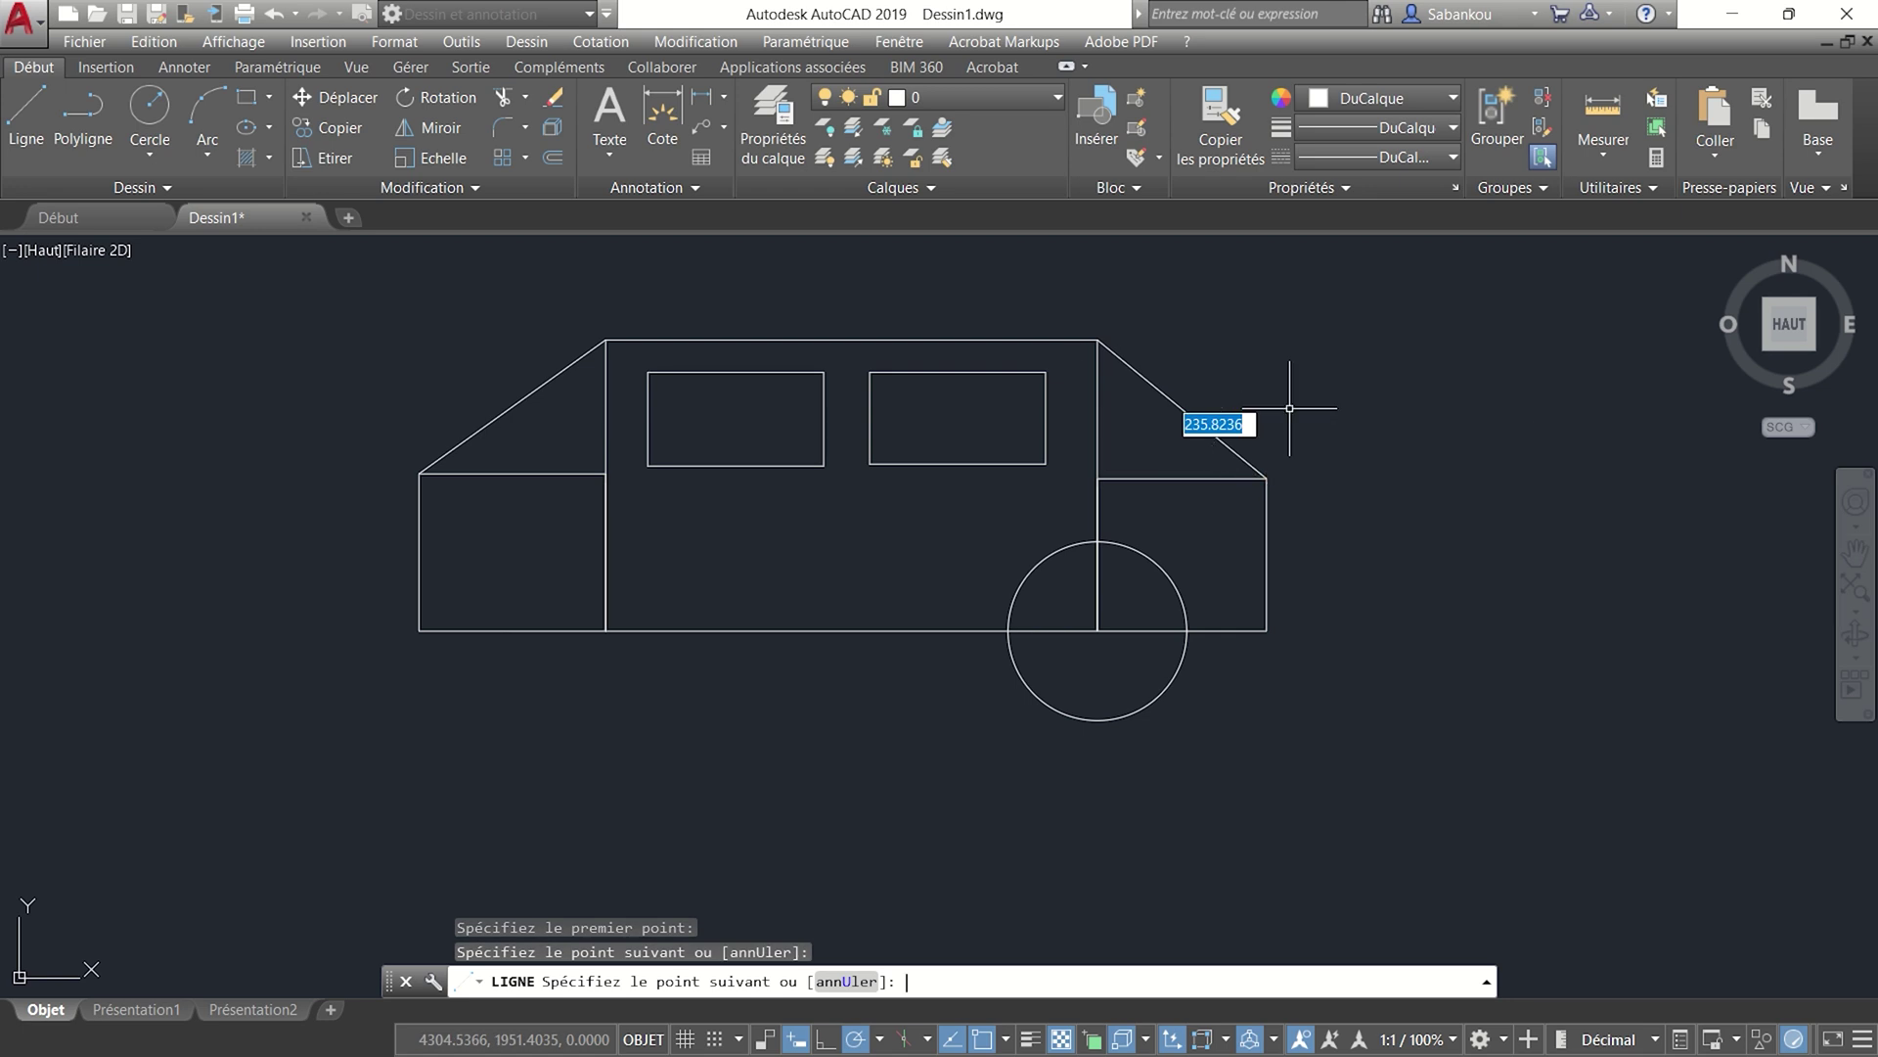
{"action": "key", "text": "Return"}
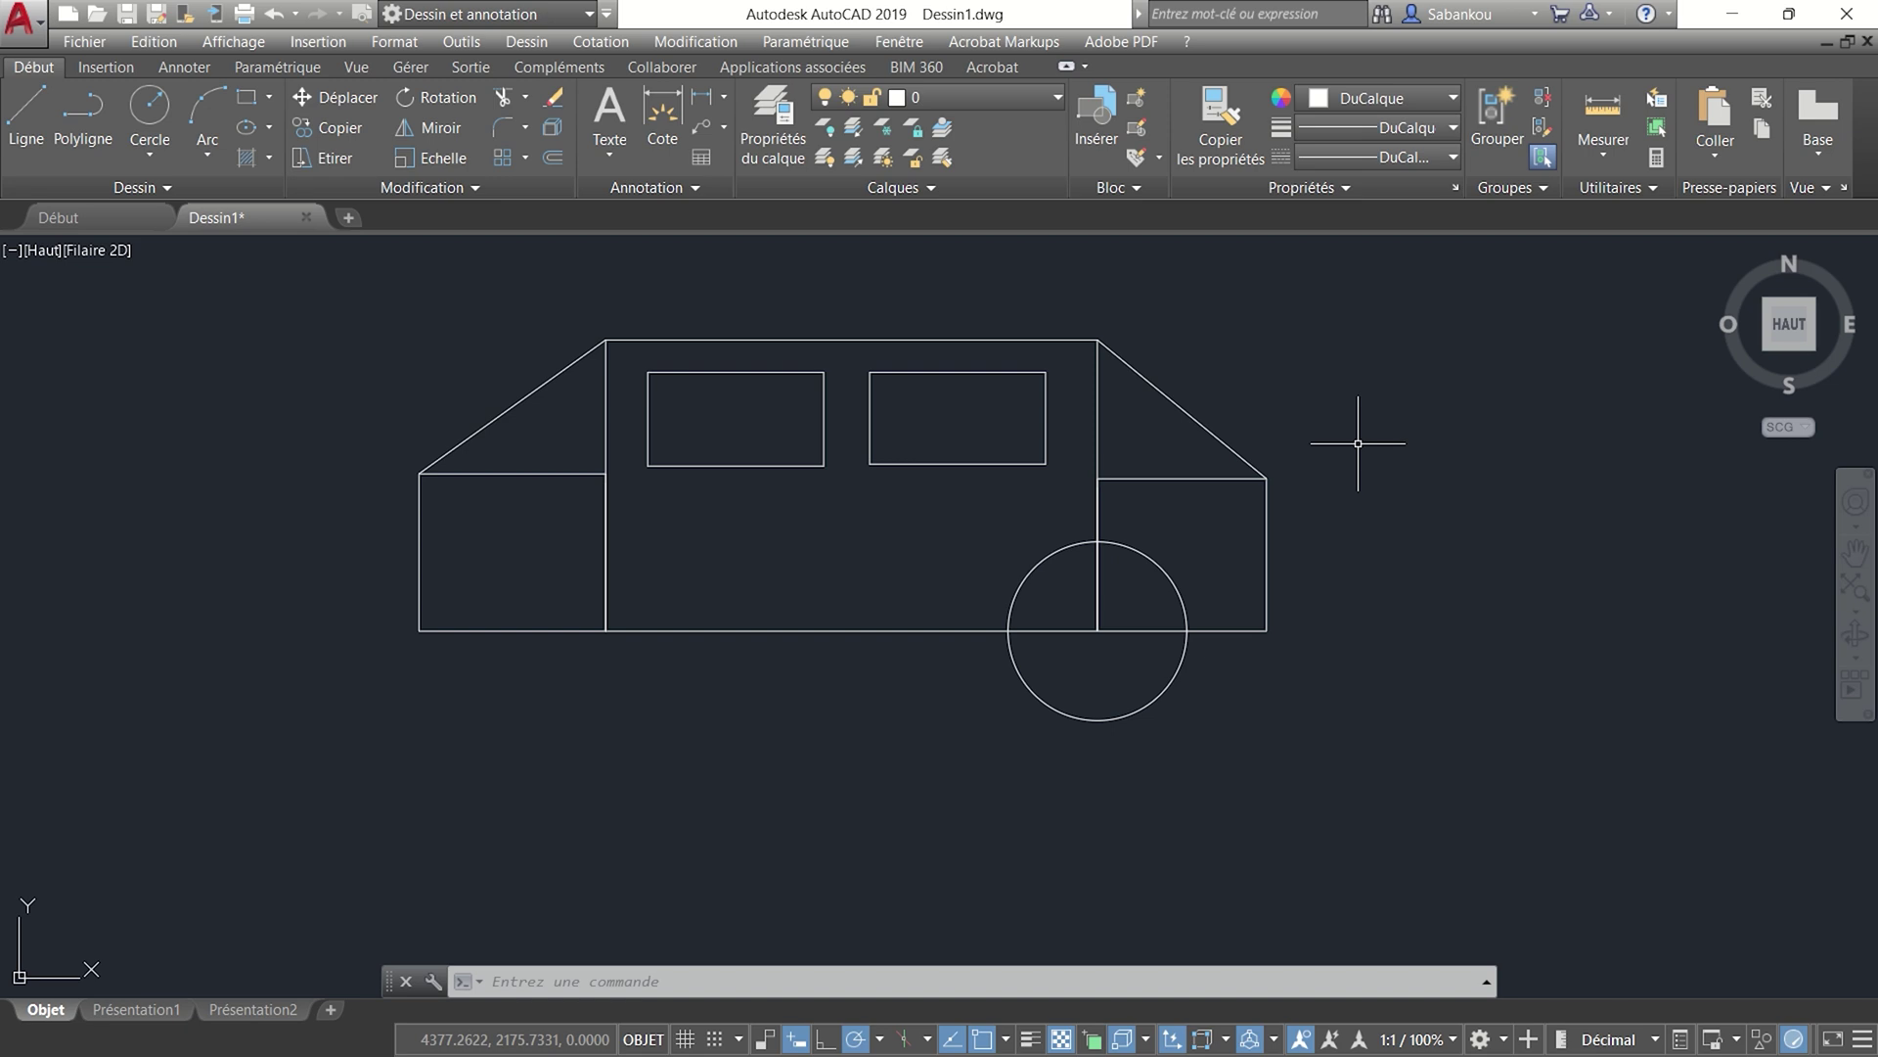
- Restore the erased lower-left circle with the REPRISE command as the second wheel
{"action": "type", "text": "re"}
{"action": "type", "text": "prise"}
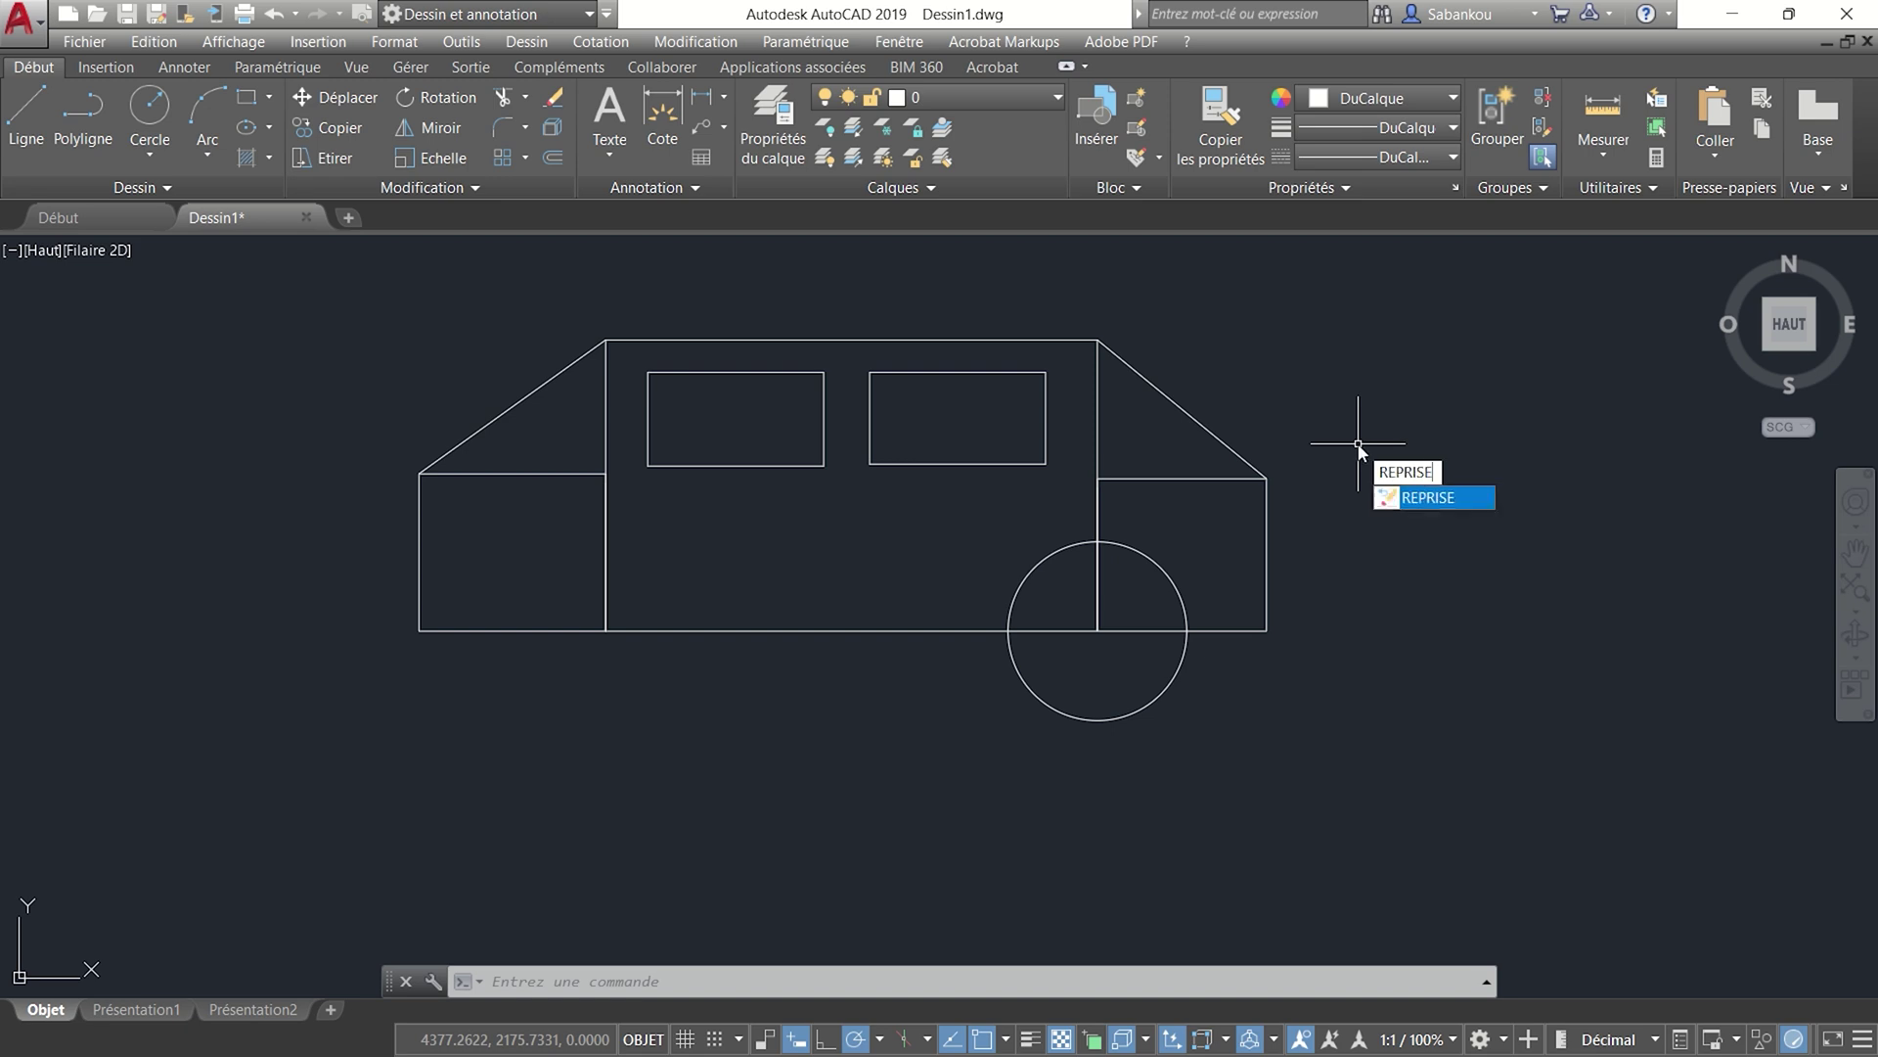
{"action": "key", "text": "Return"}
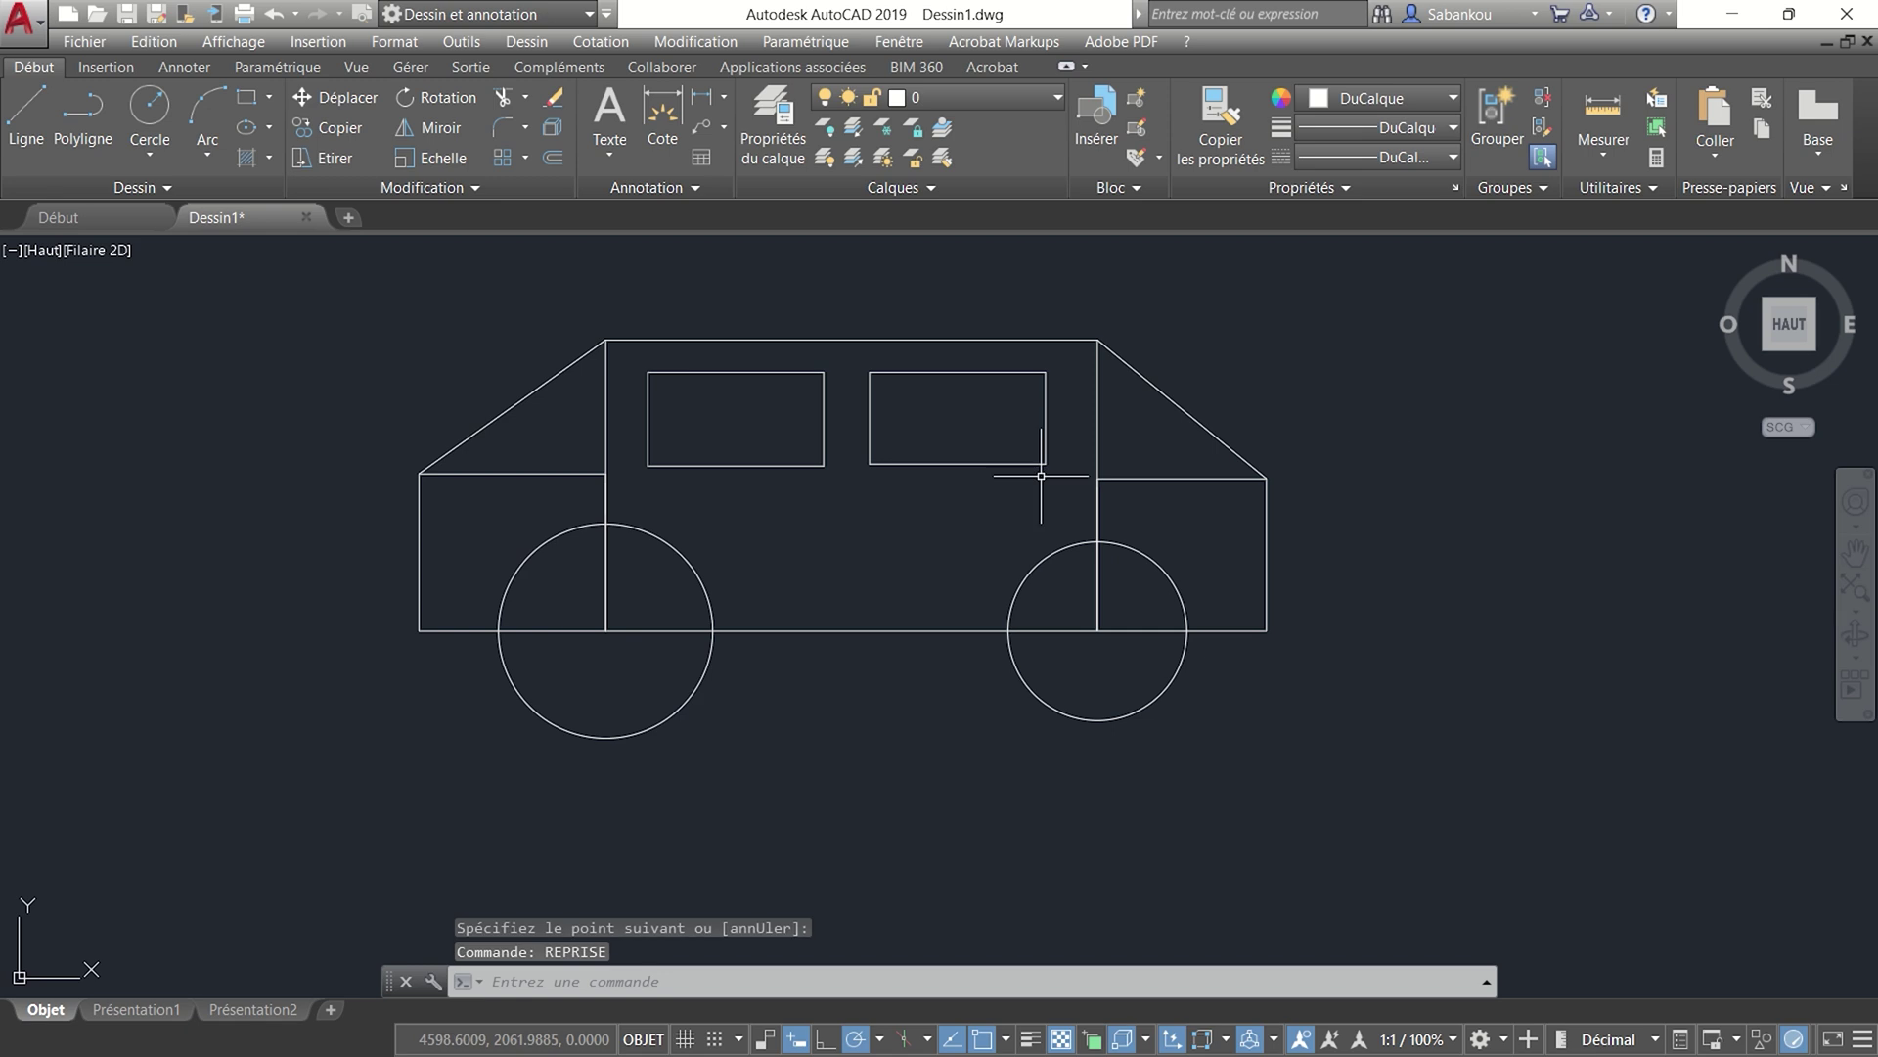